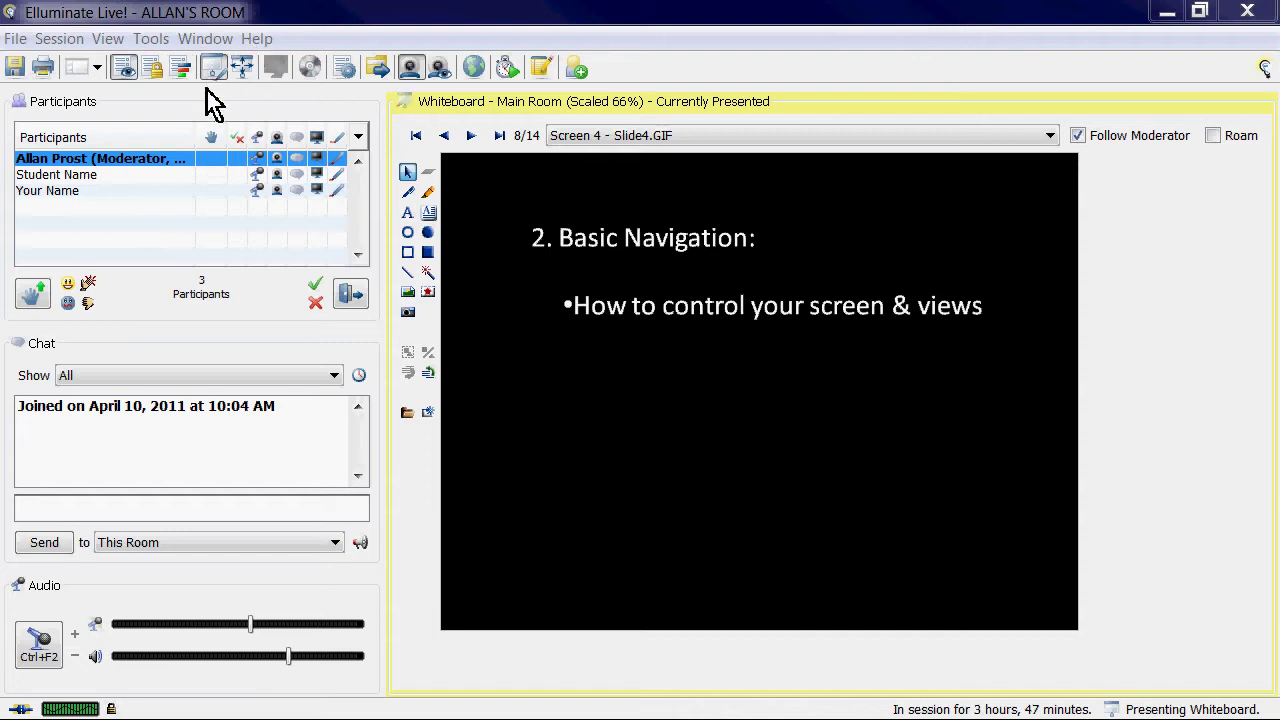
# Expand the whiteboard to full window, restore the layout, and step between slides 8/14 and 9/14.
pyautogui.click(240, 70)
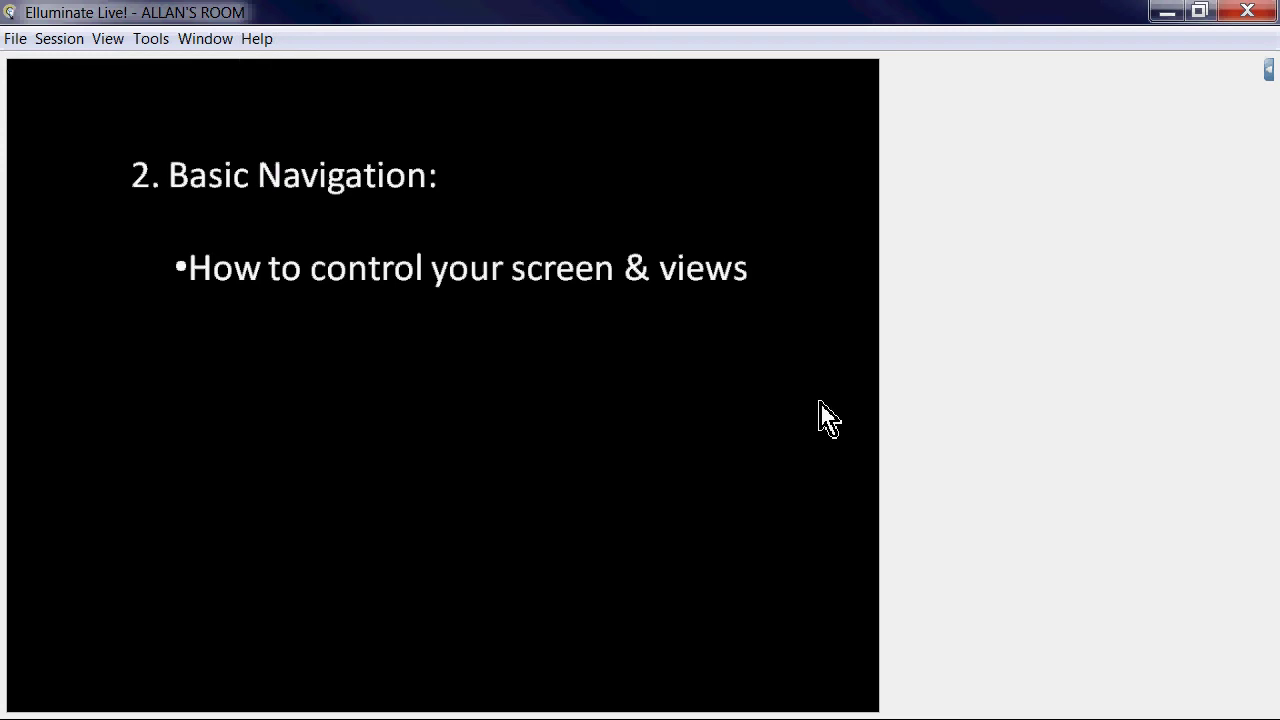
pyautogui.click(1268, 72)
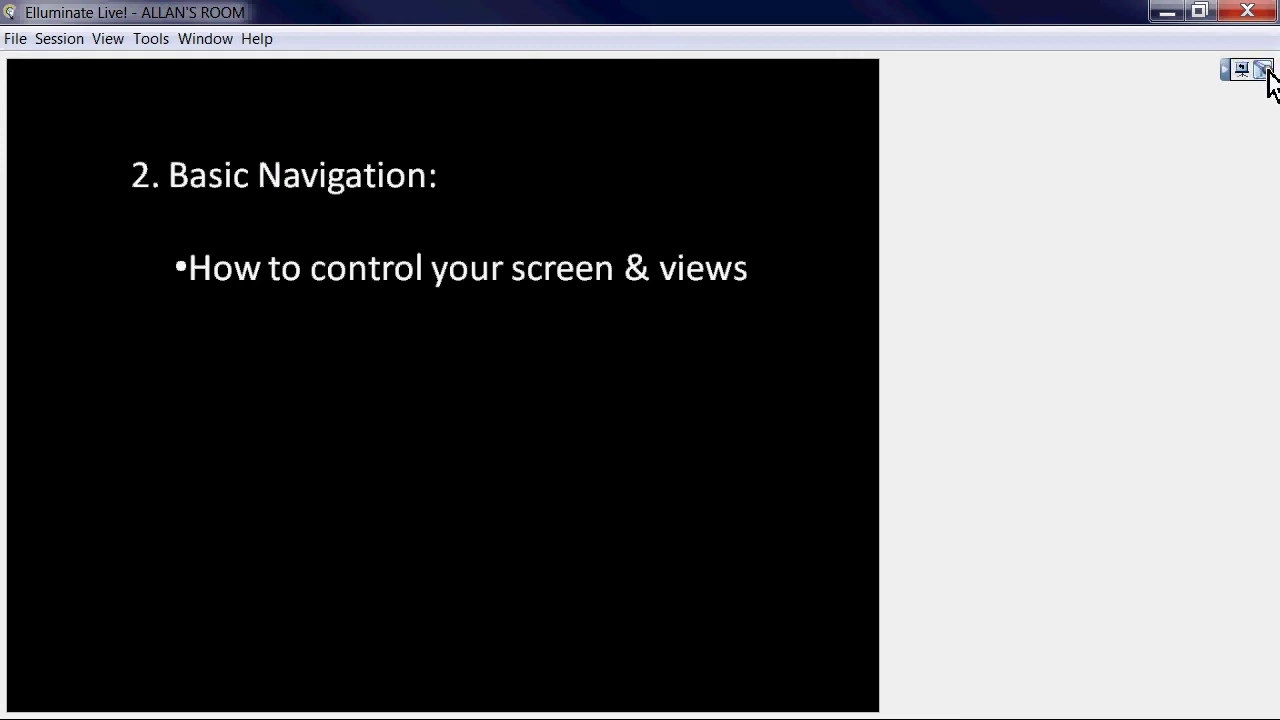
pyautogui.click(1238, 72)
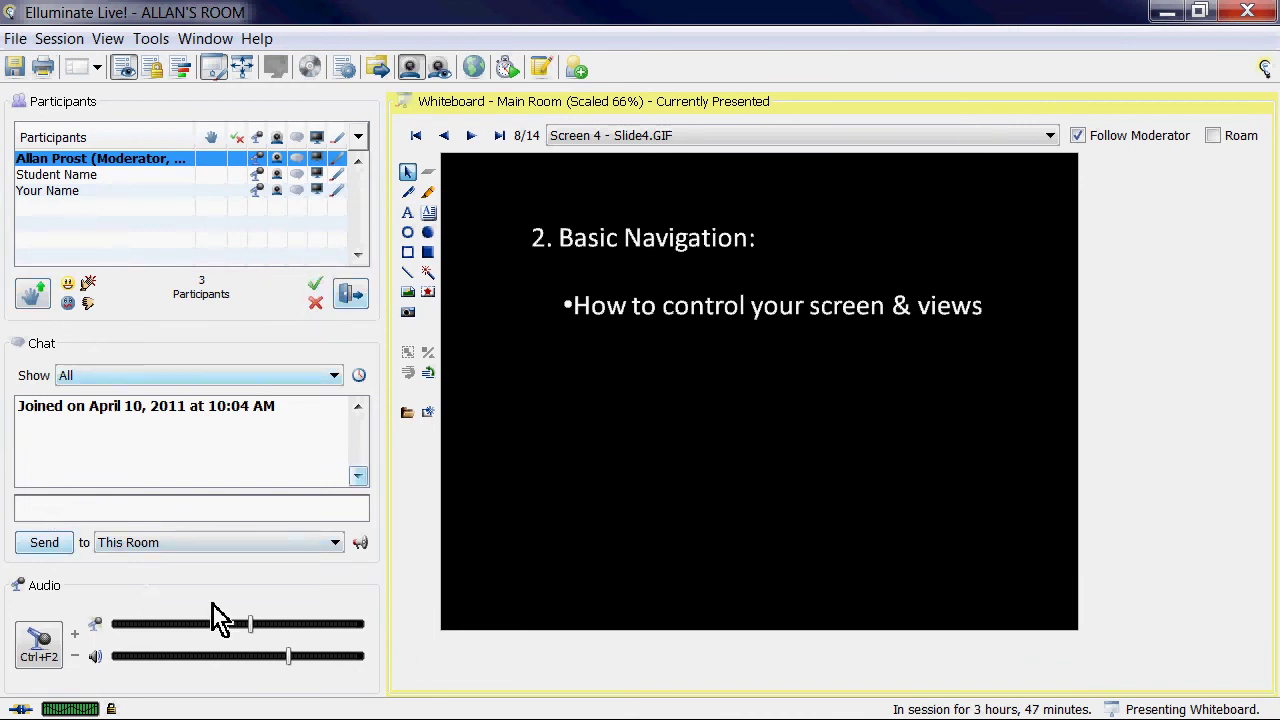
pyautogui.click(471, 136)
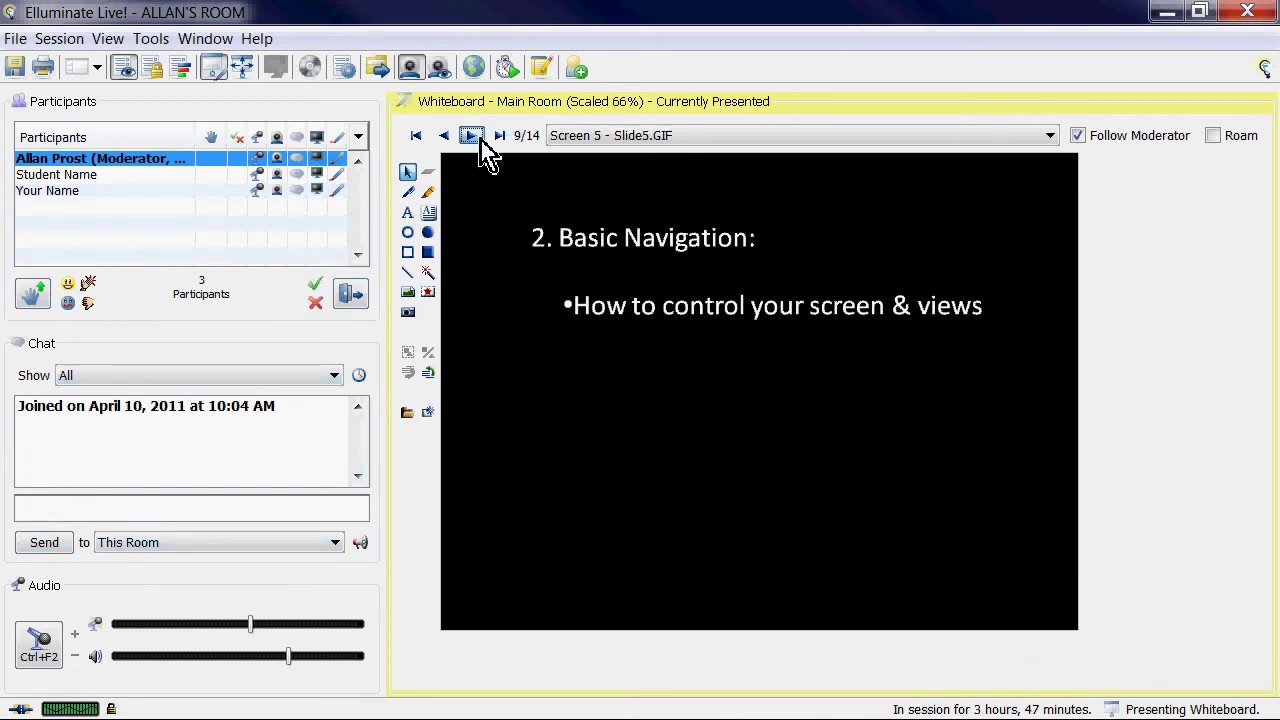
pyautogui.click(444, 140)
pyautogui.click(463, 136)
pyautogui.click(446, 140)
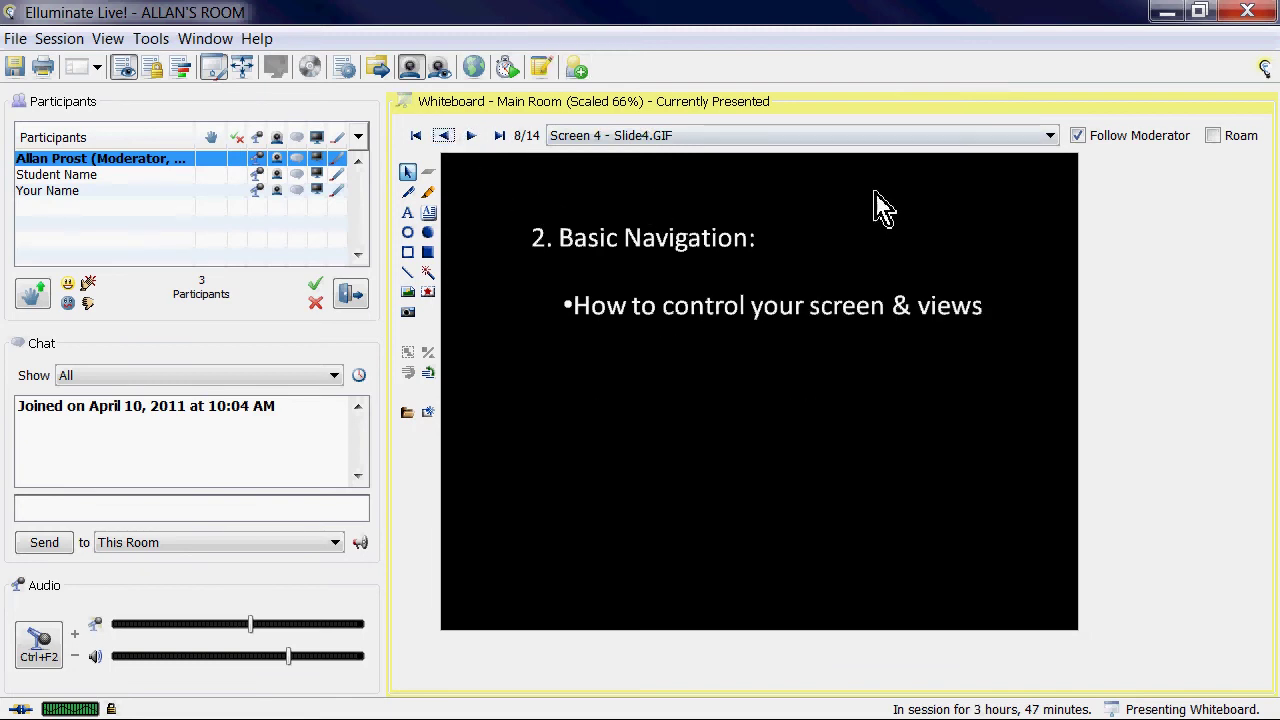
# Stop following the moderator, enable Roam, and visit Screen 8 before returning to Screen 4.
pyautogui.click(1079, 137)
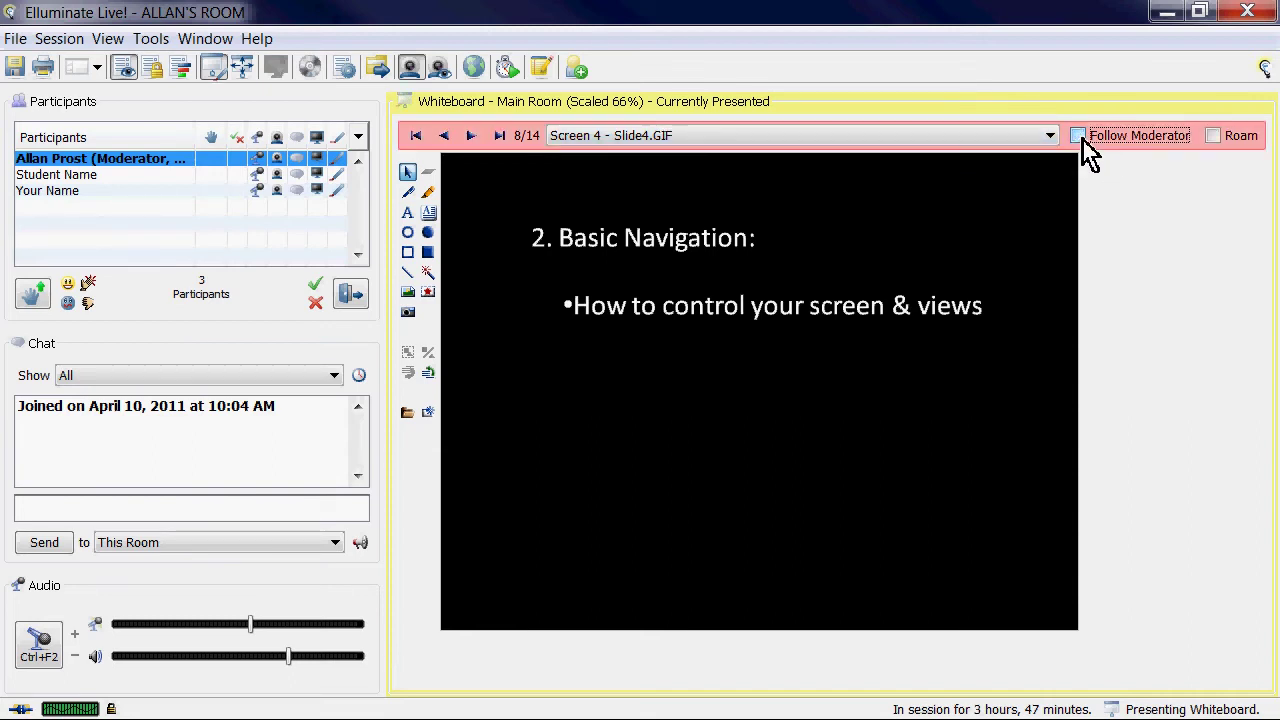
pyautogui.click(1213, 137)
pyautogui.click(1052, 136)
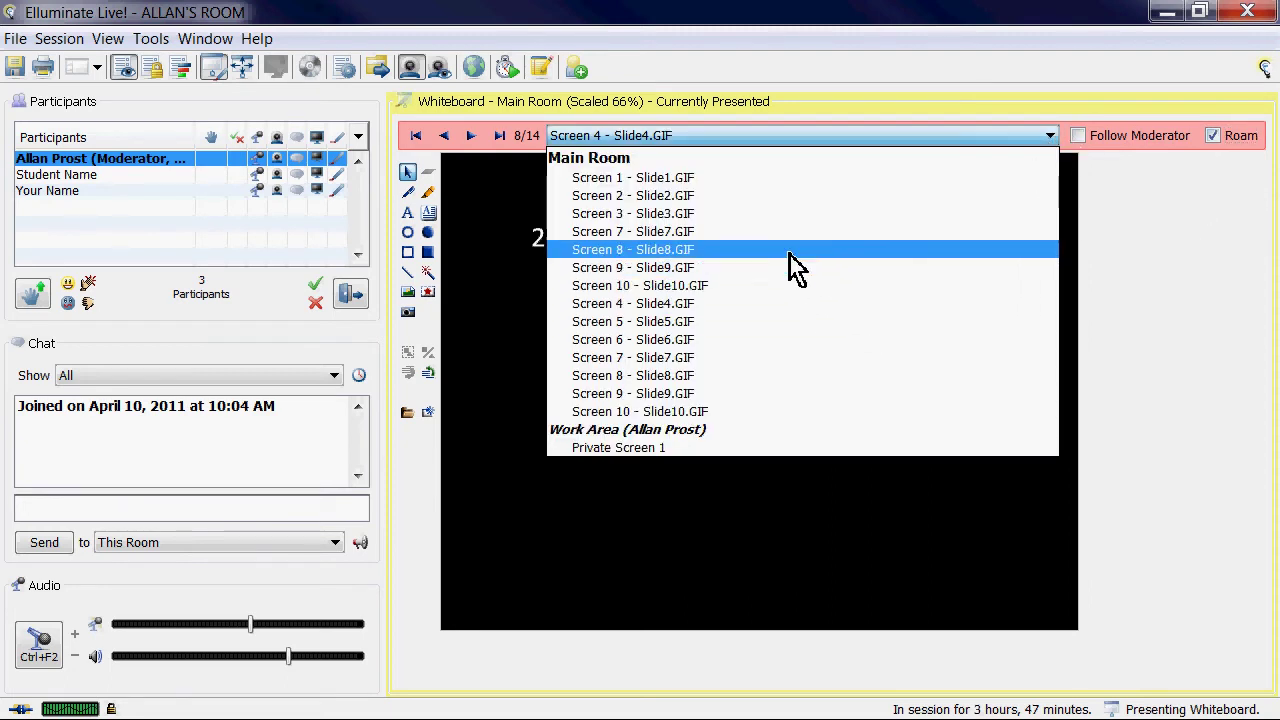
pyautogui.click(795, 250)
pyautogui.click(1050, 137)
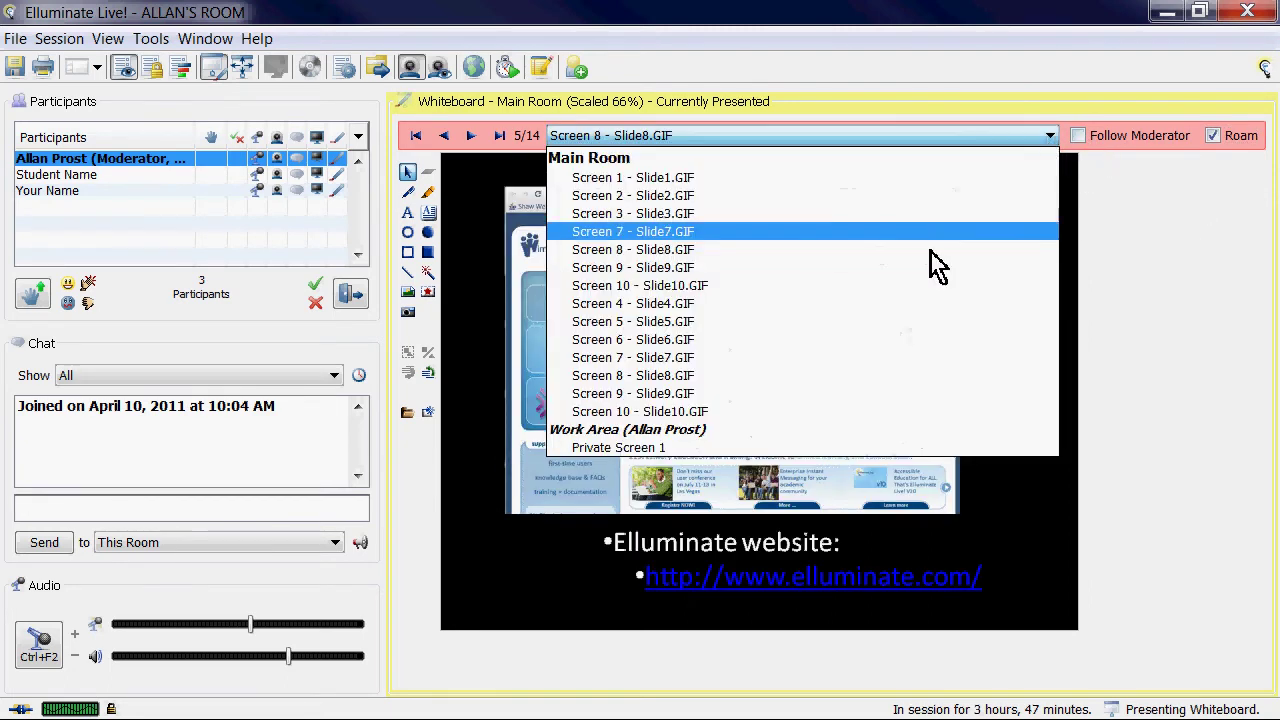
pyautogui.click(885, 306)
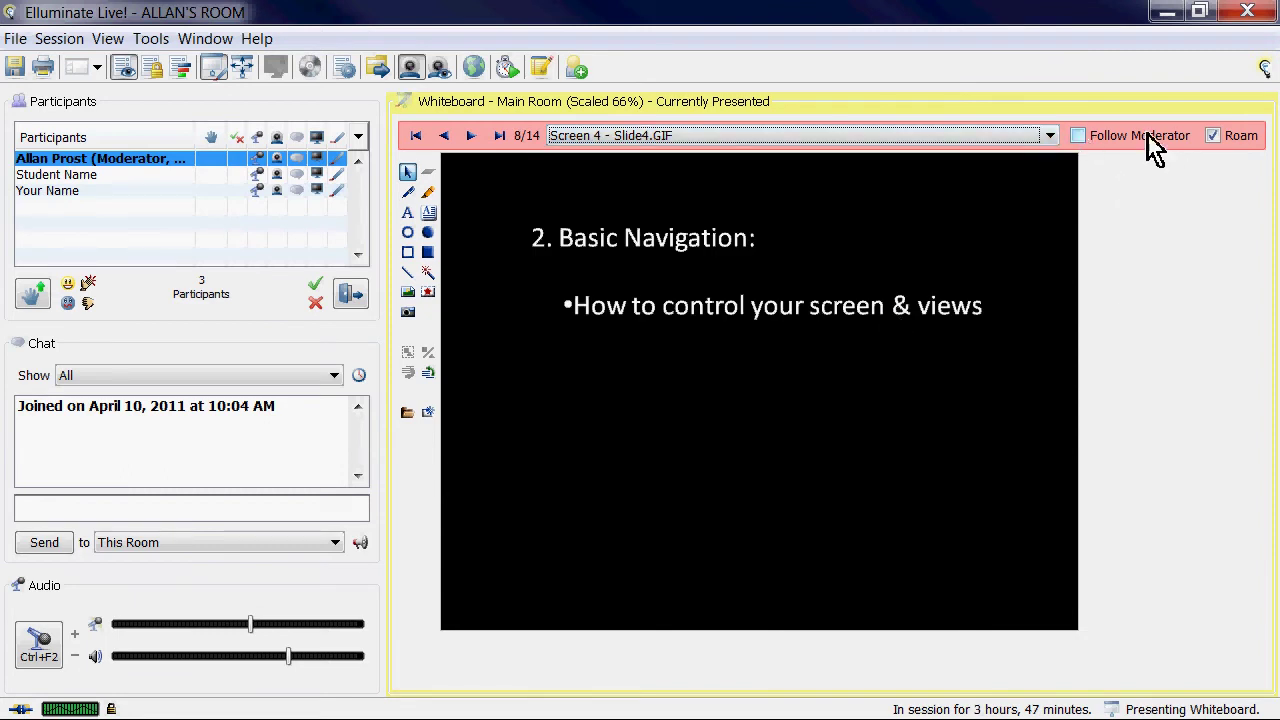
# Resume following the moderator and return to slide 8/14 after checking slide 7/14.
pyautogui.click(1077, 136)
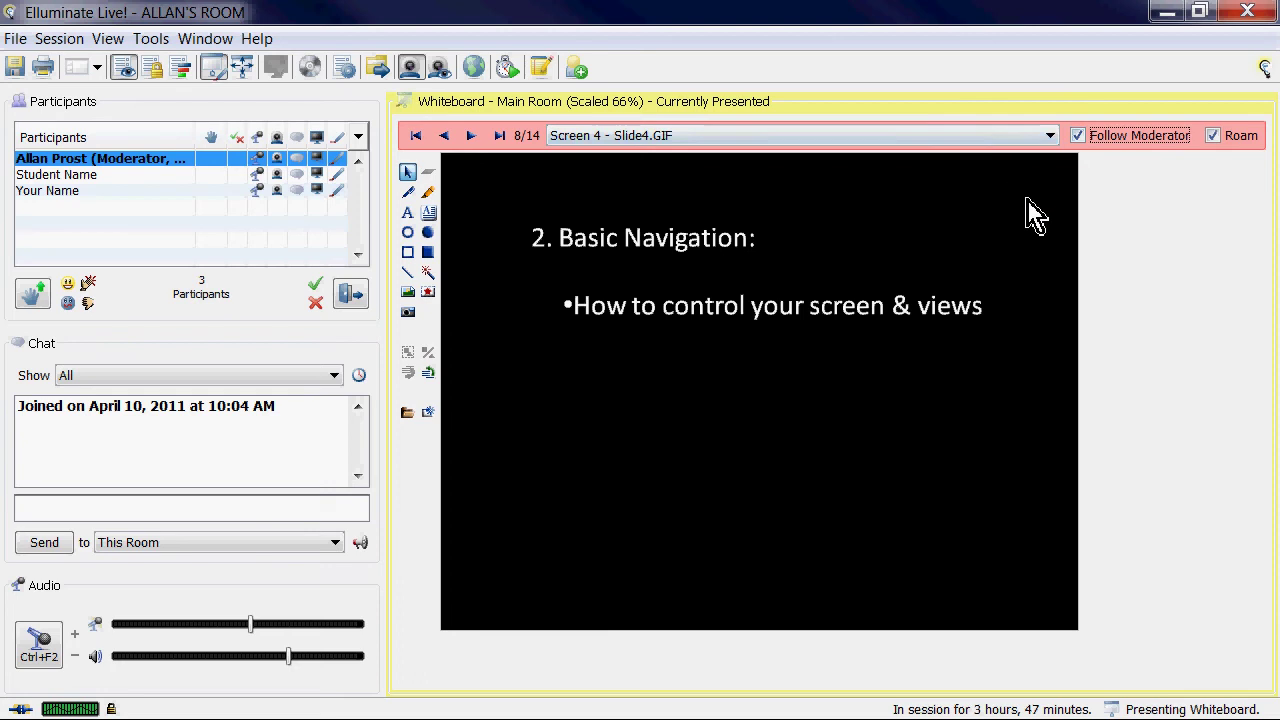
pyautogui.click(445, 137)
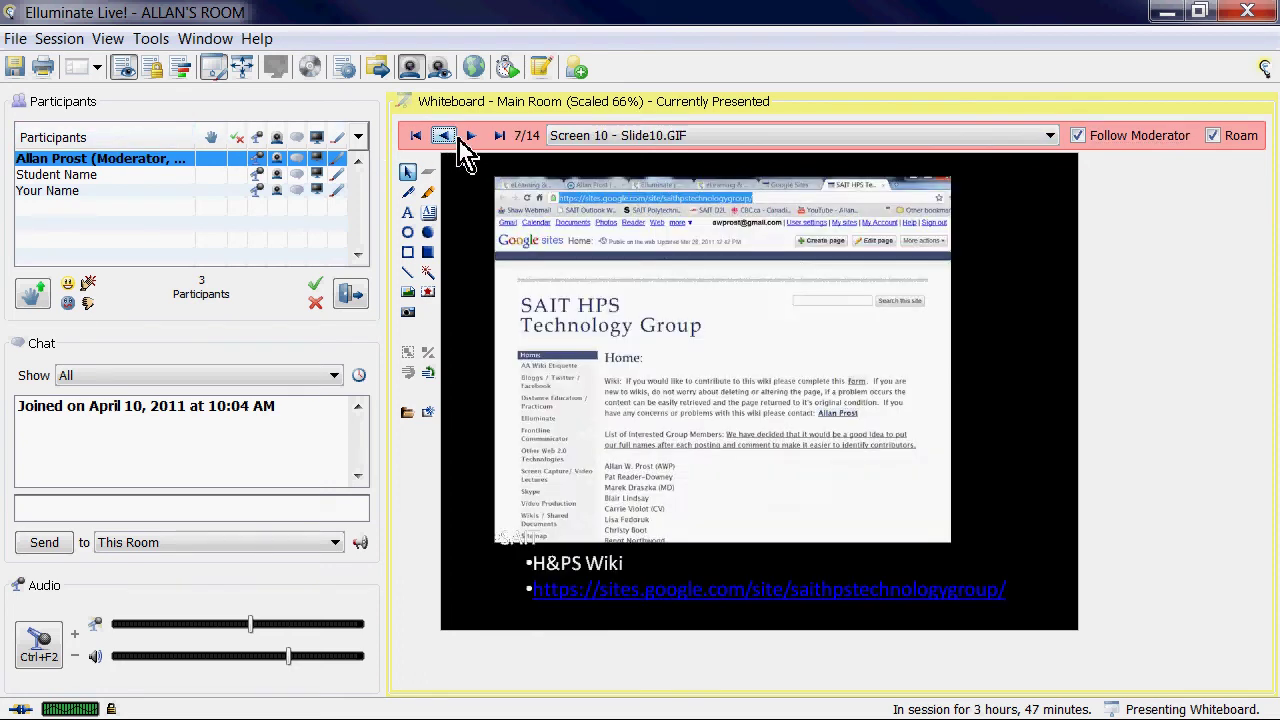
pyautogui.click(470, 137)
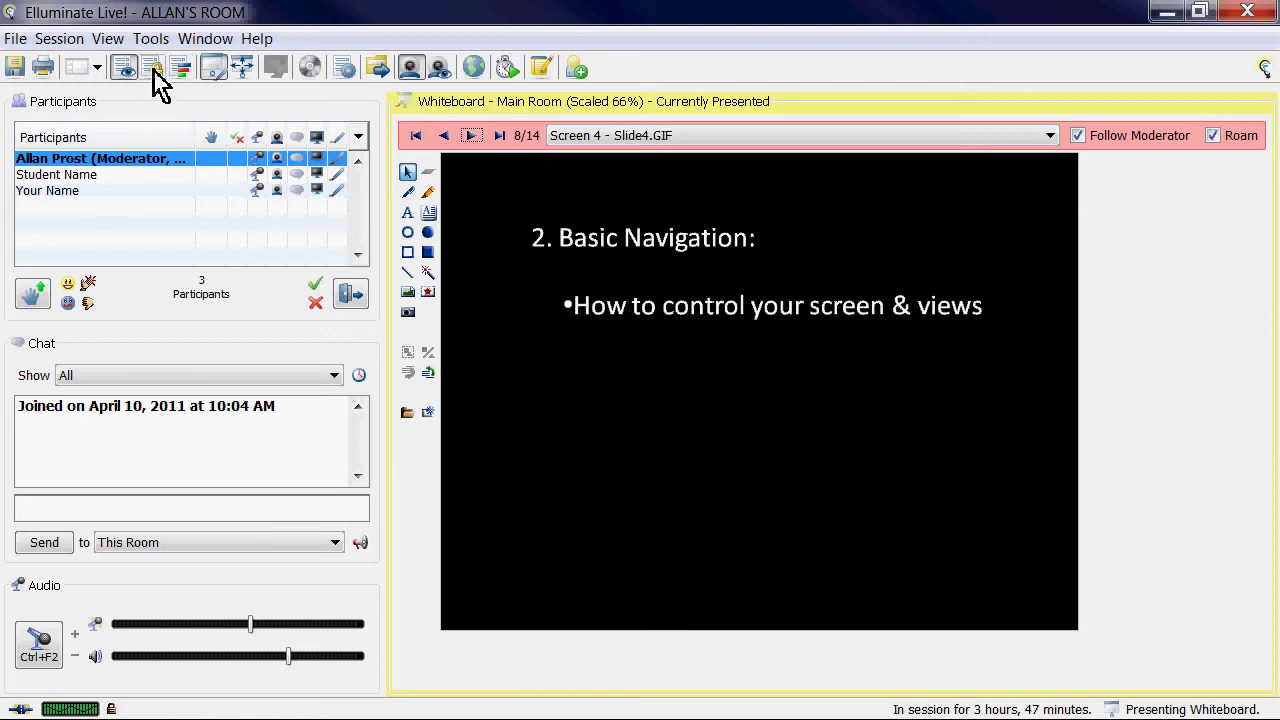
# Toggle the full-window whiteboard off, advance toward slide 9/14, and switch roaming off.
pyautogui.click(242, 70)
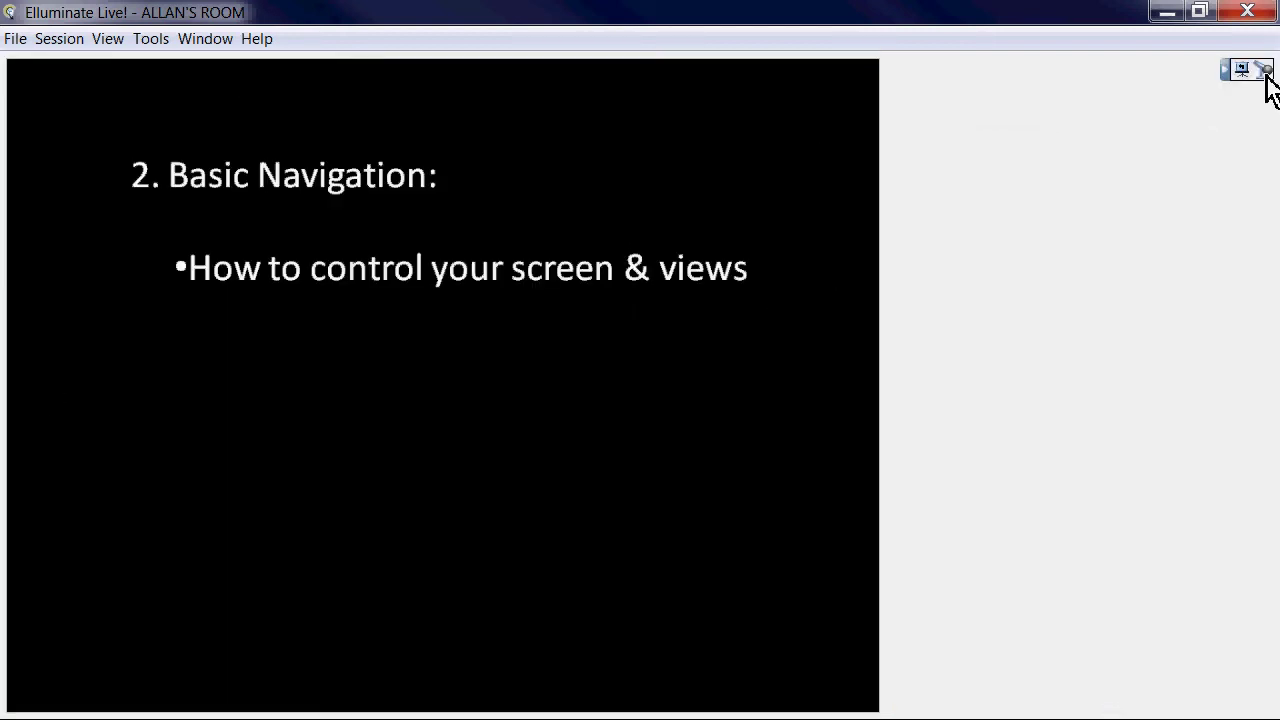
pyautogui.click(1248, 80)
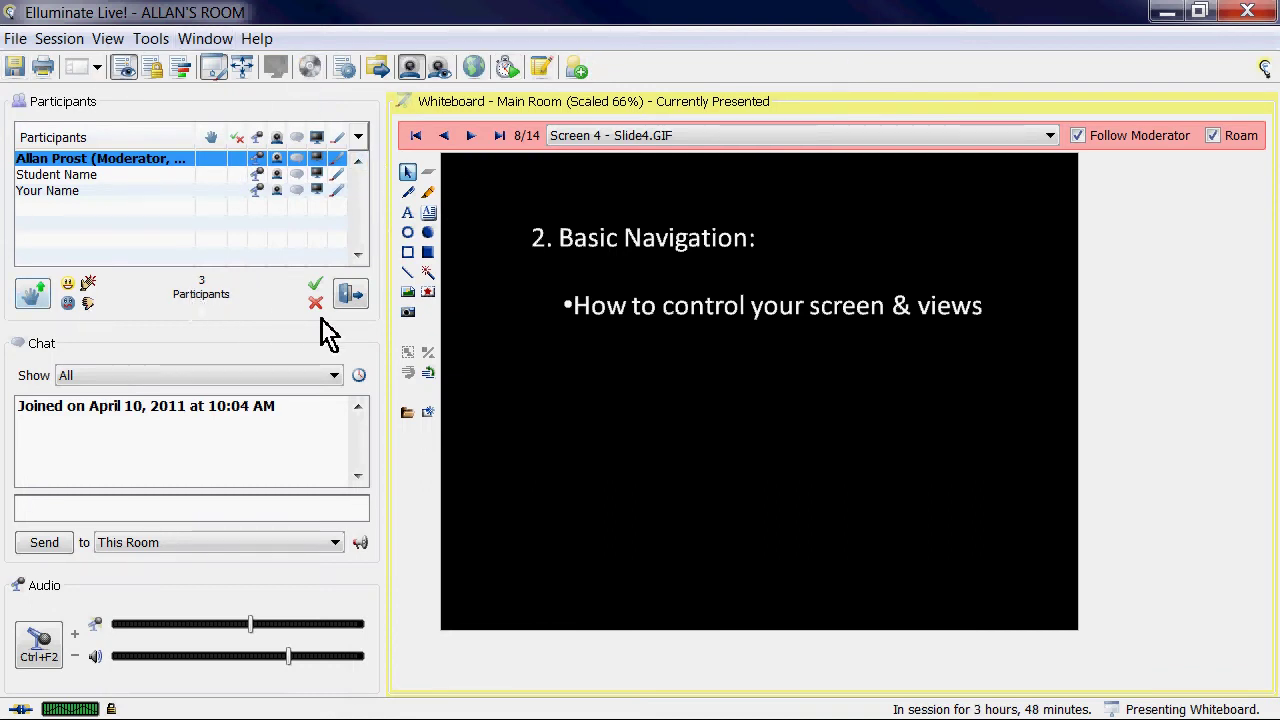
pyautogui.click(472, 138)
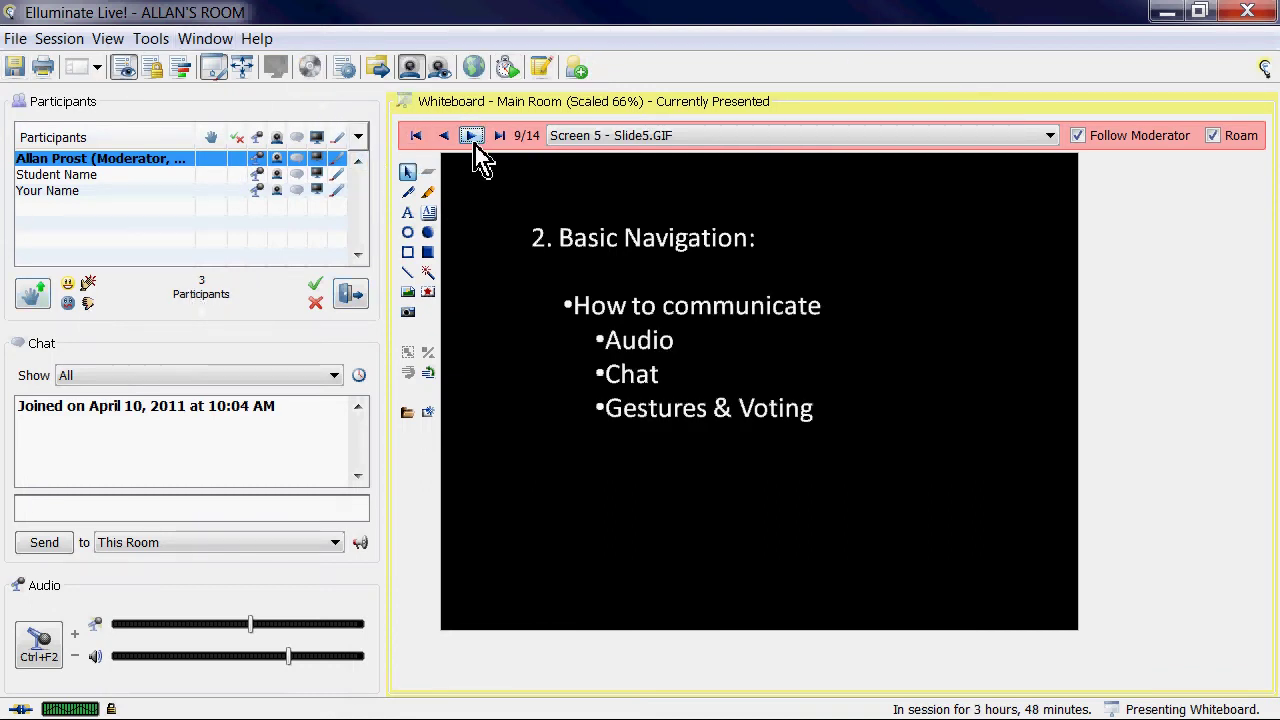
pyautogui.click(1215, 137)
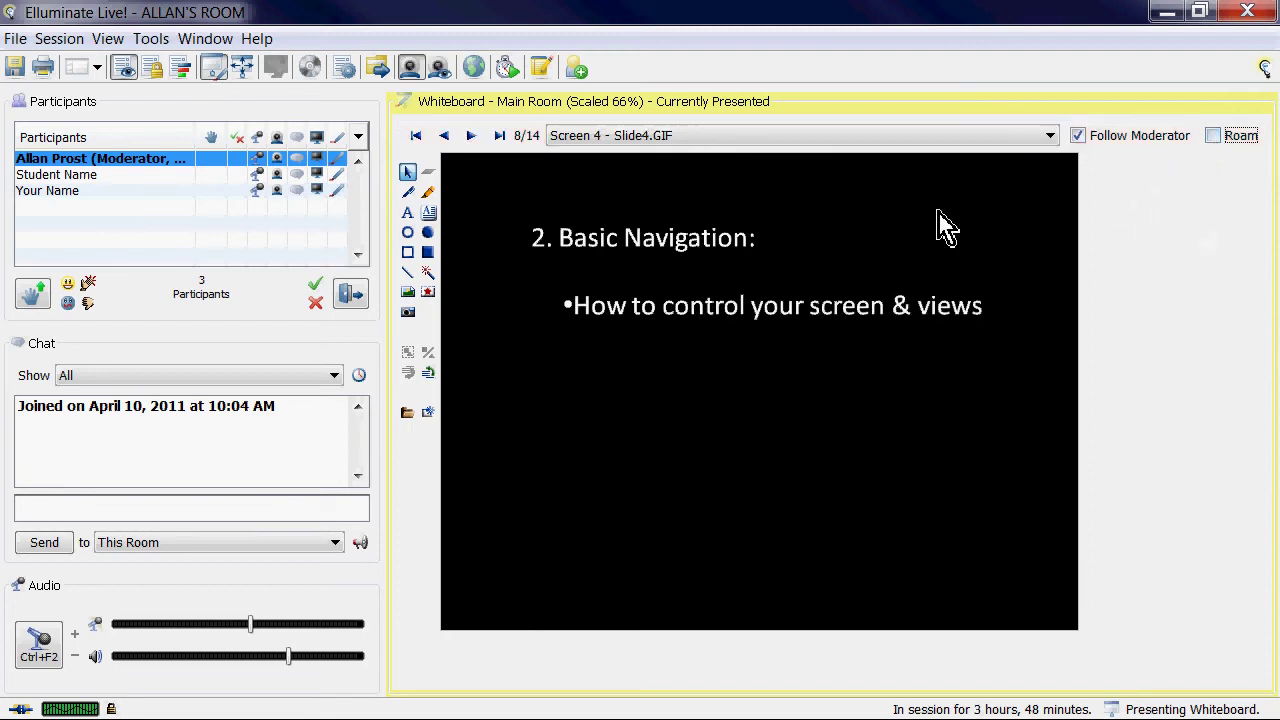
pyautogui.click(472, 138)
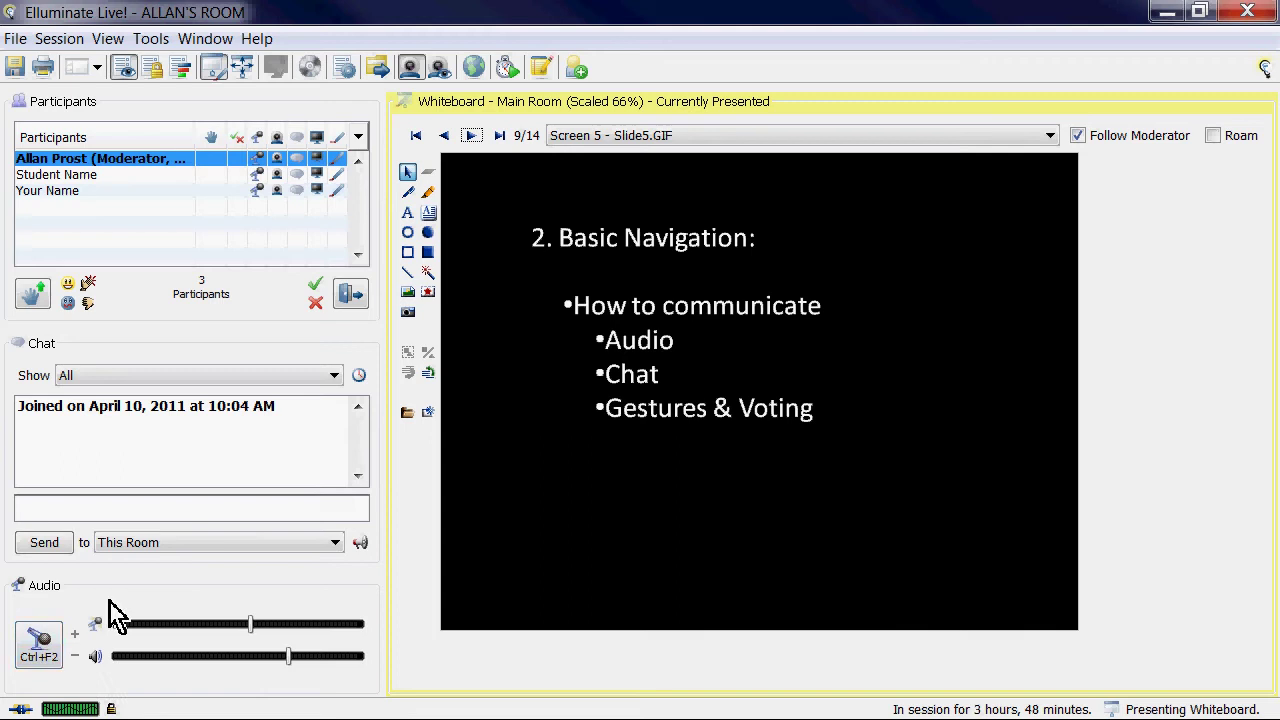
pyautogui.click(44, 660)
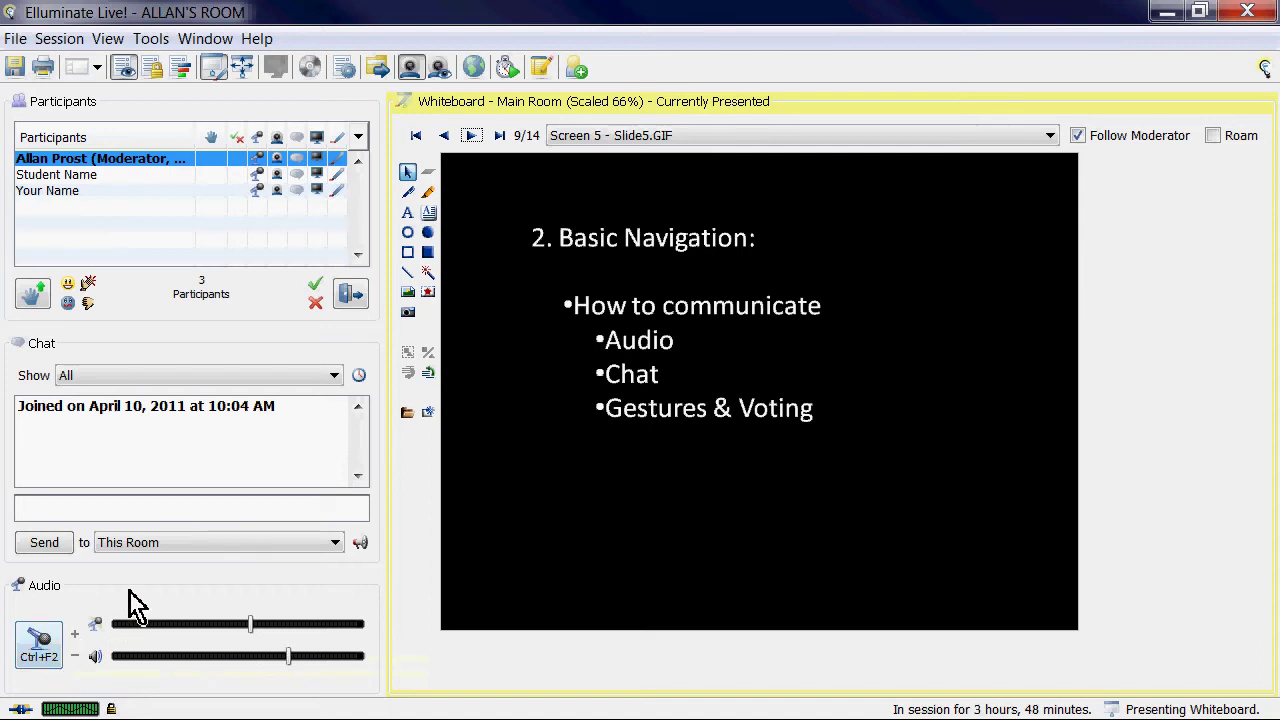
pyautogui.click(42, 660)
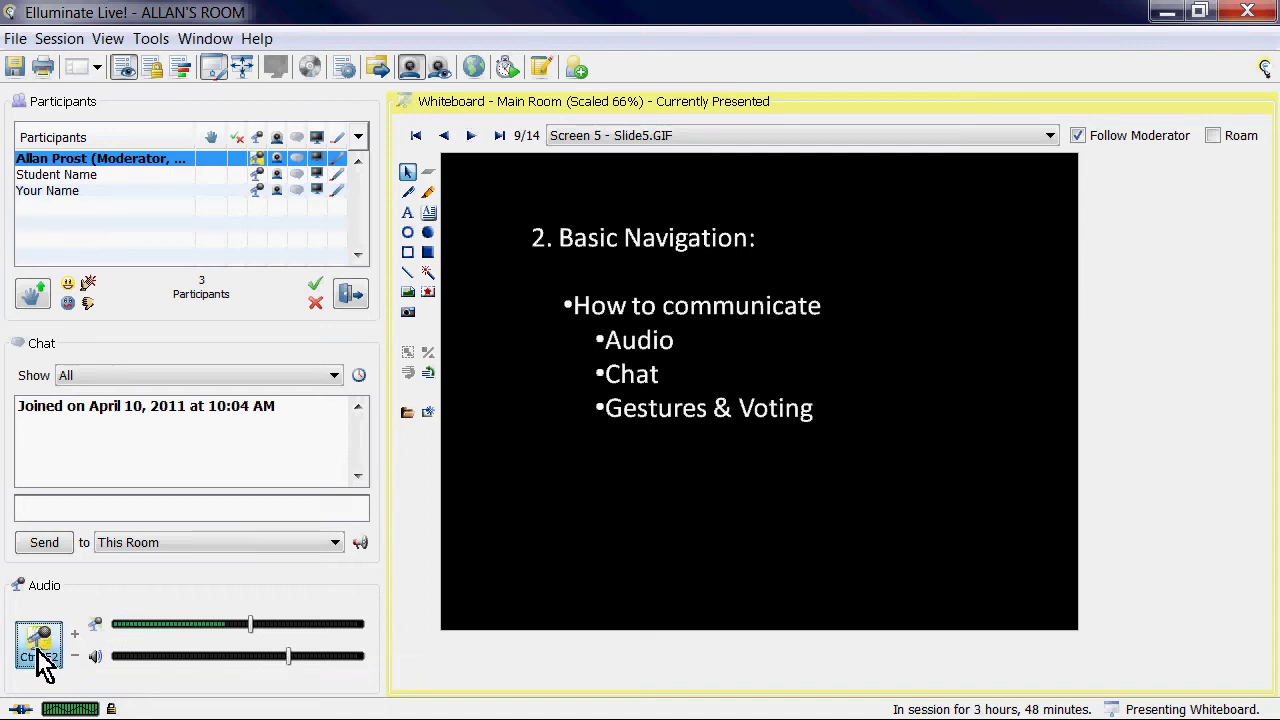
pyautogui.click(42, 660)
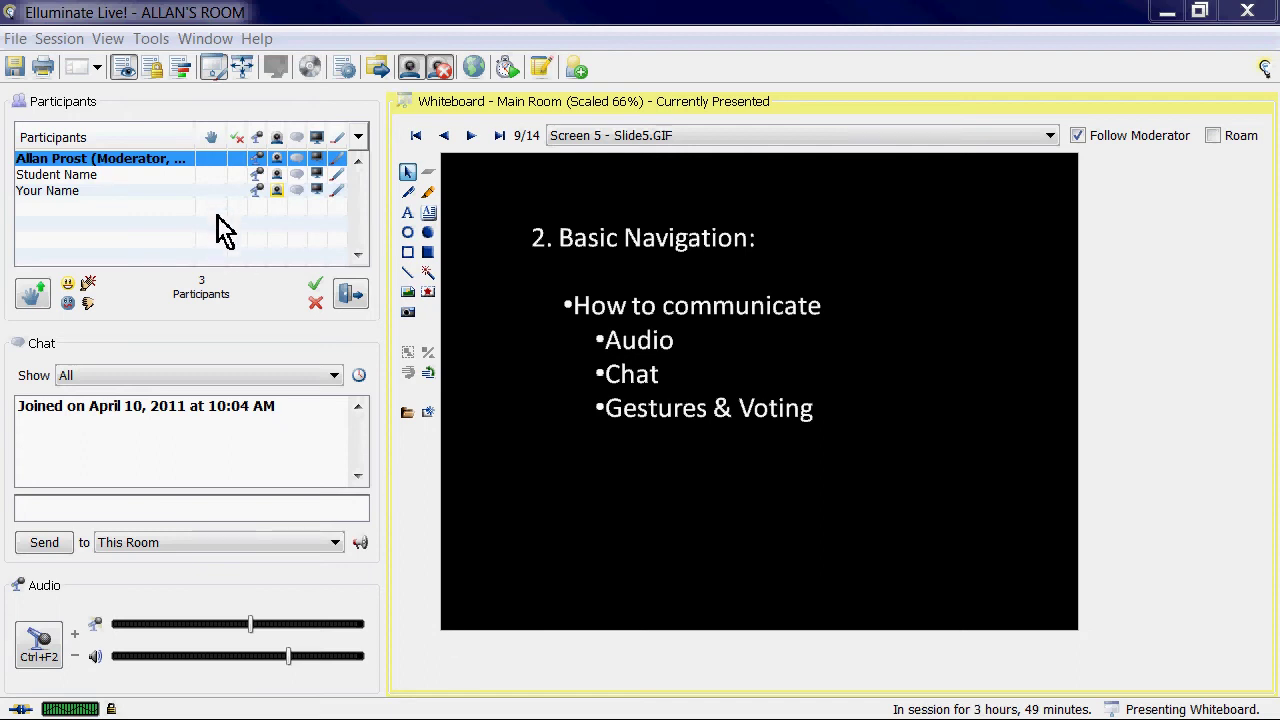
pyautogui.moveTo(271, 149); pyautogui.dragTo(1100, 277)
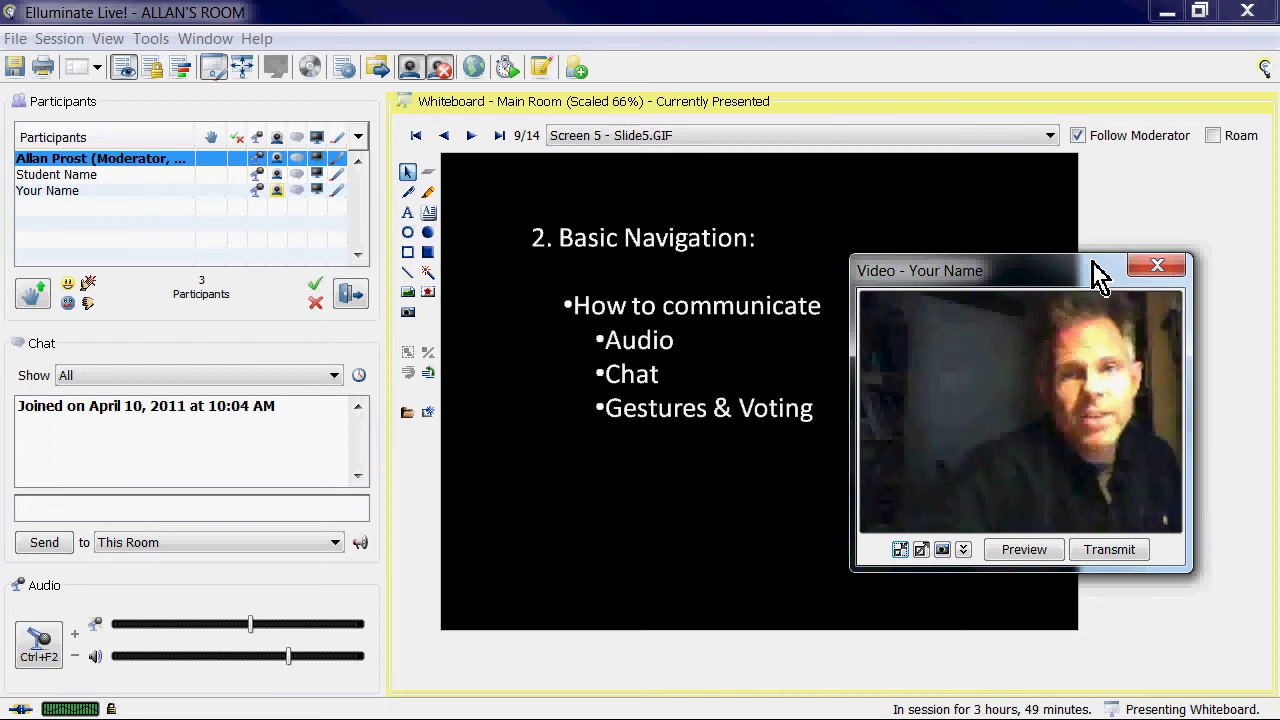
pyautogui.click(1166, 270)
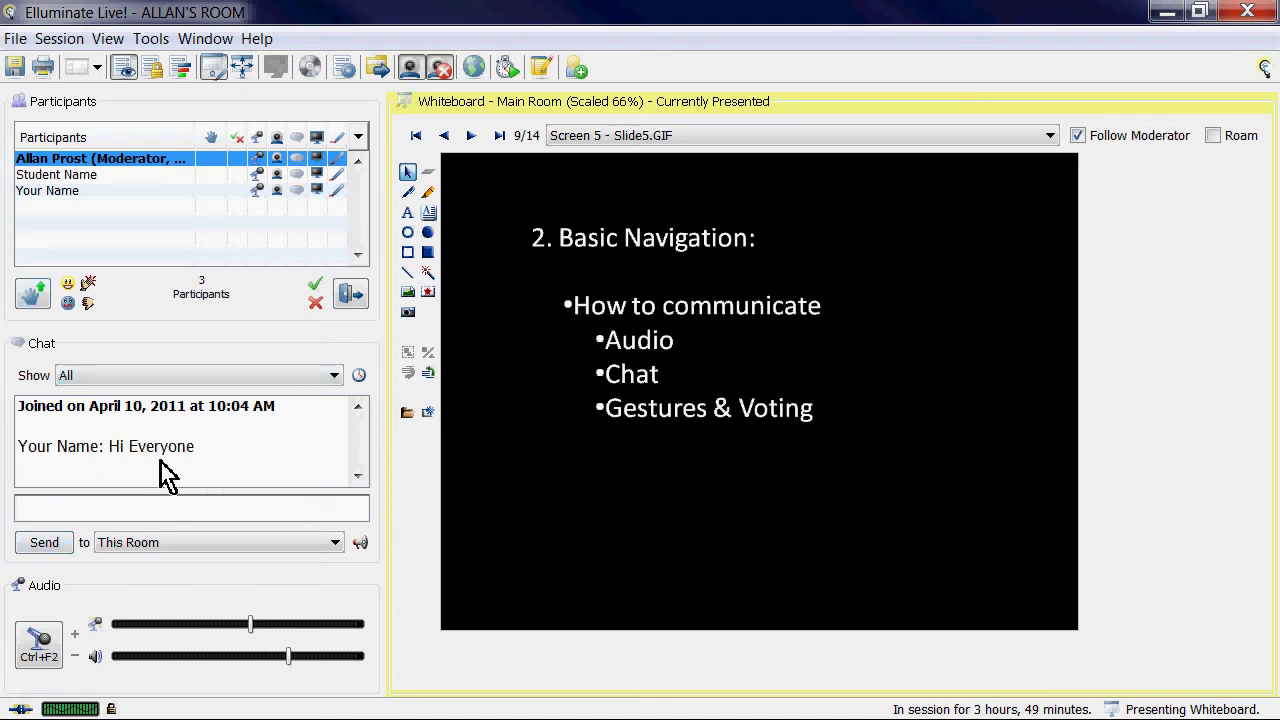
# Send 'This is a new session.' to the room chat and keep the Show filter on All.
pyautogui.click(165, 508)
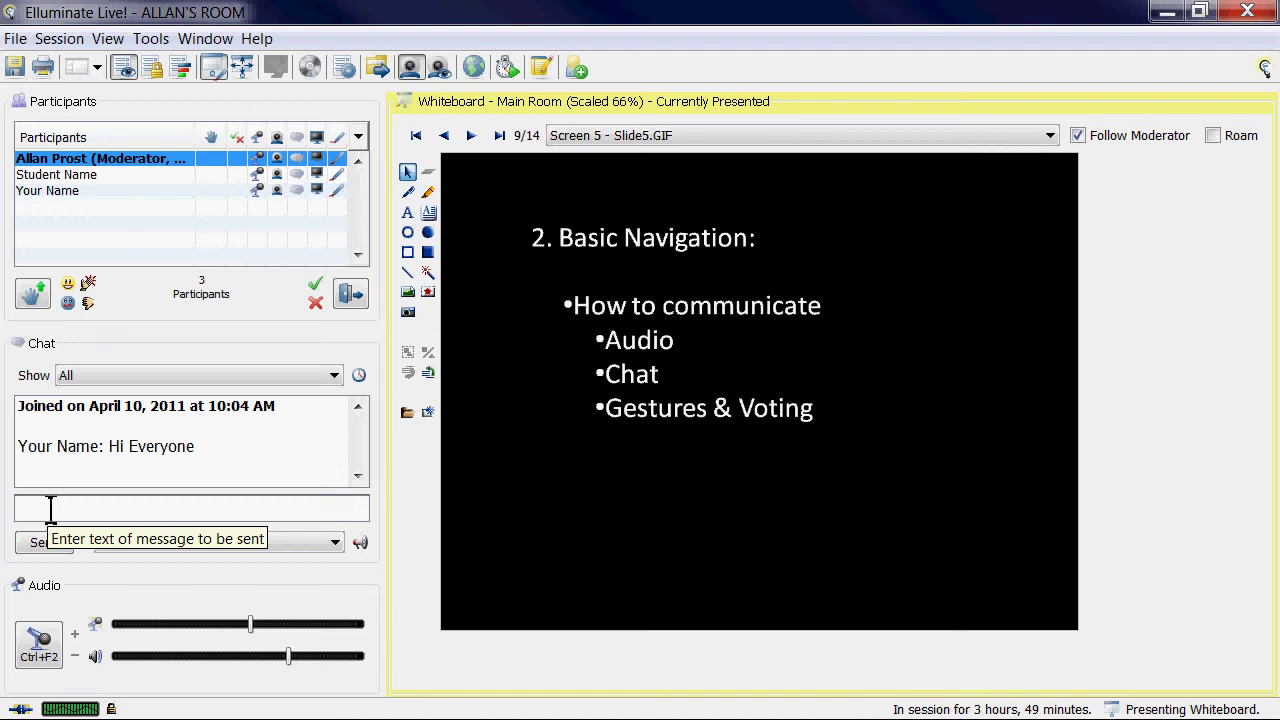
pyautogui.write('This is a ne')
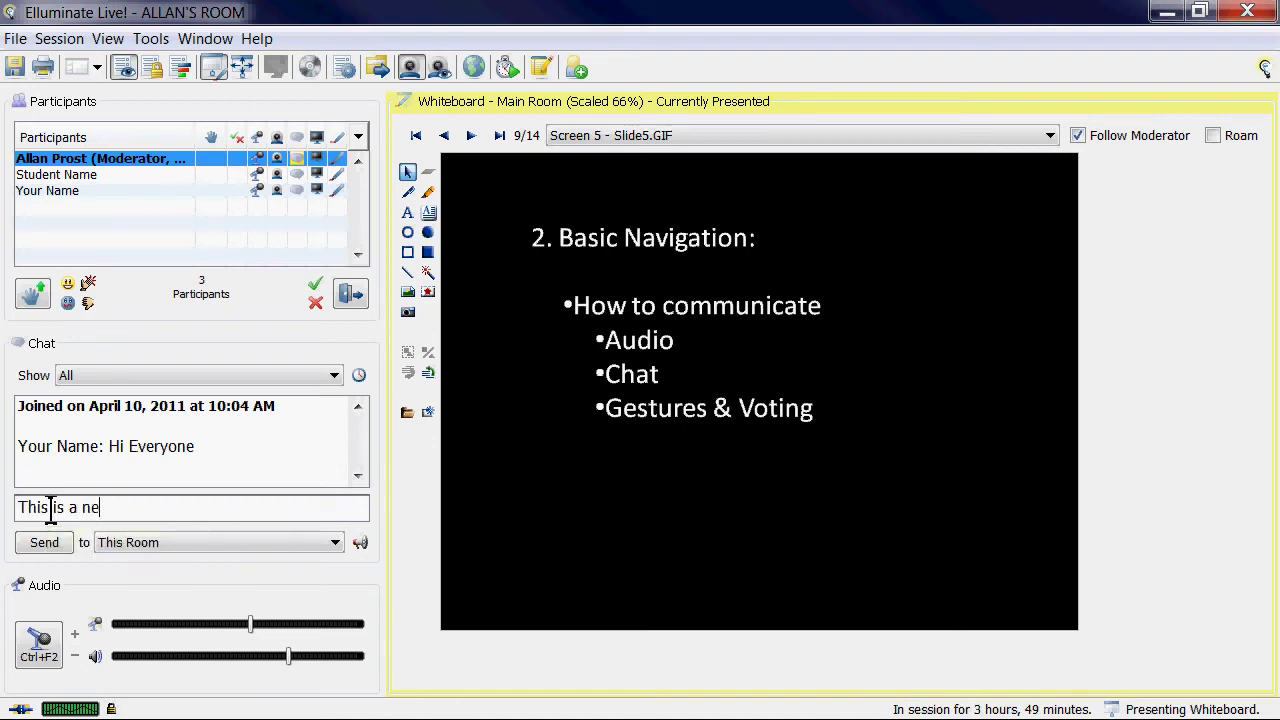
pyautogui.write('w session.')
pyautogui.press('Return')
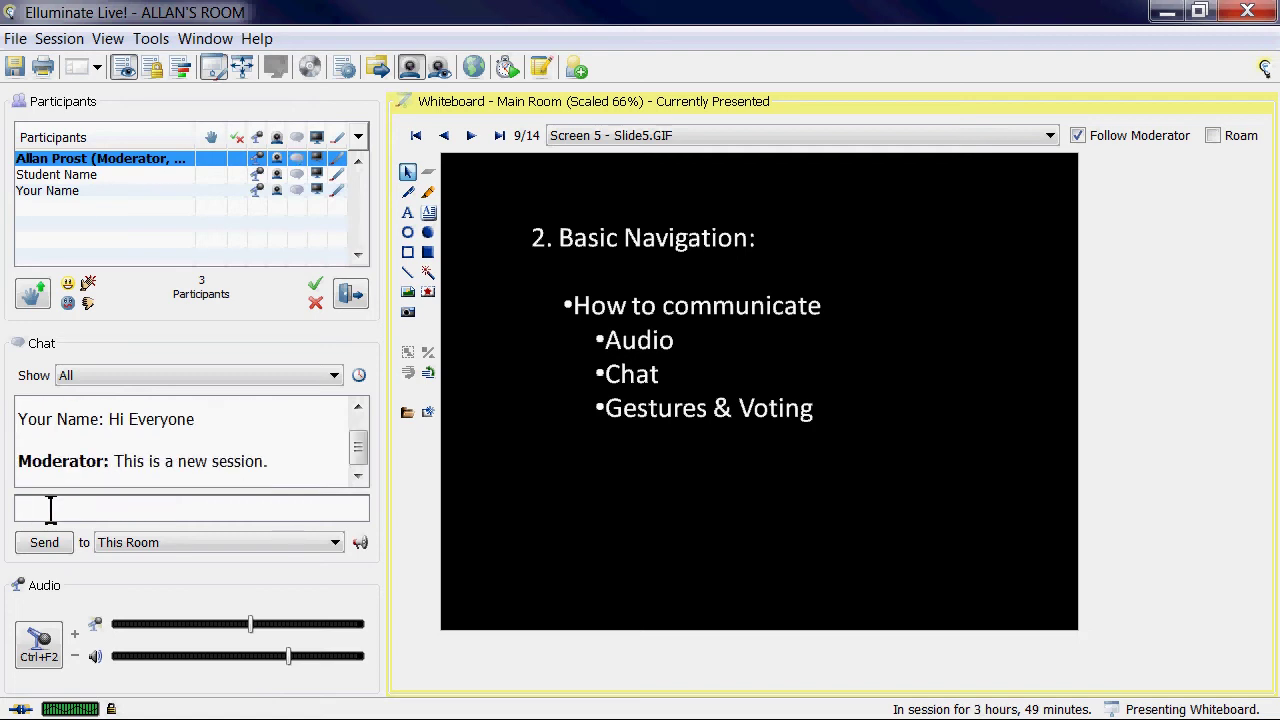
pyautogui.click(340, 379)
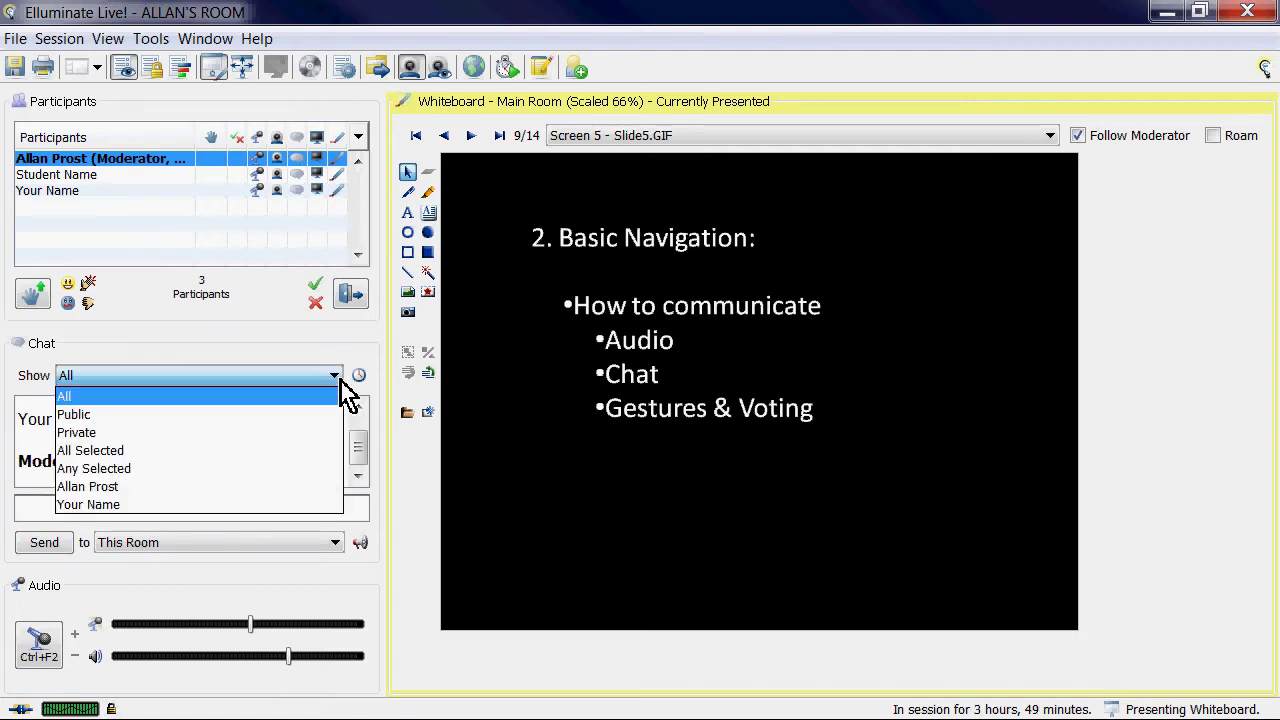
pyautogui.click(209, 397)
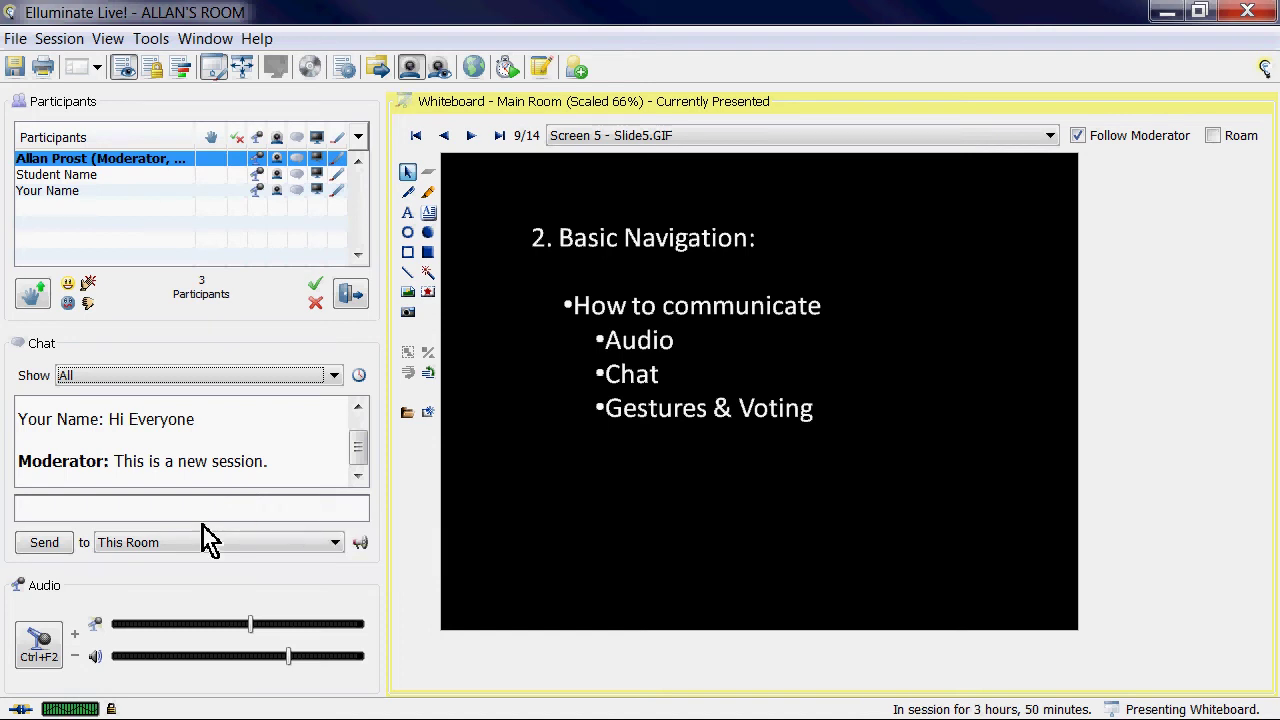
pyautogui.scroll(1, 366, 440)
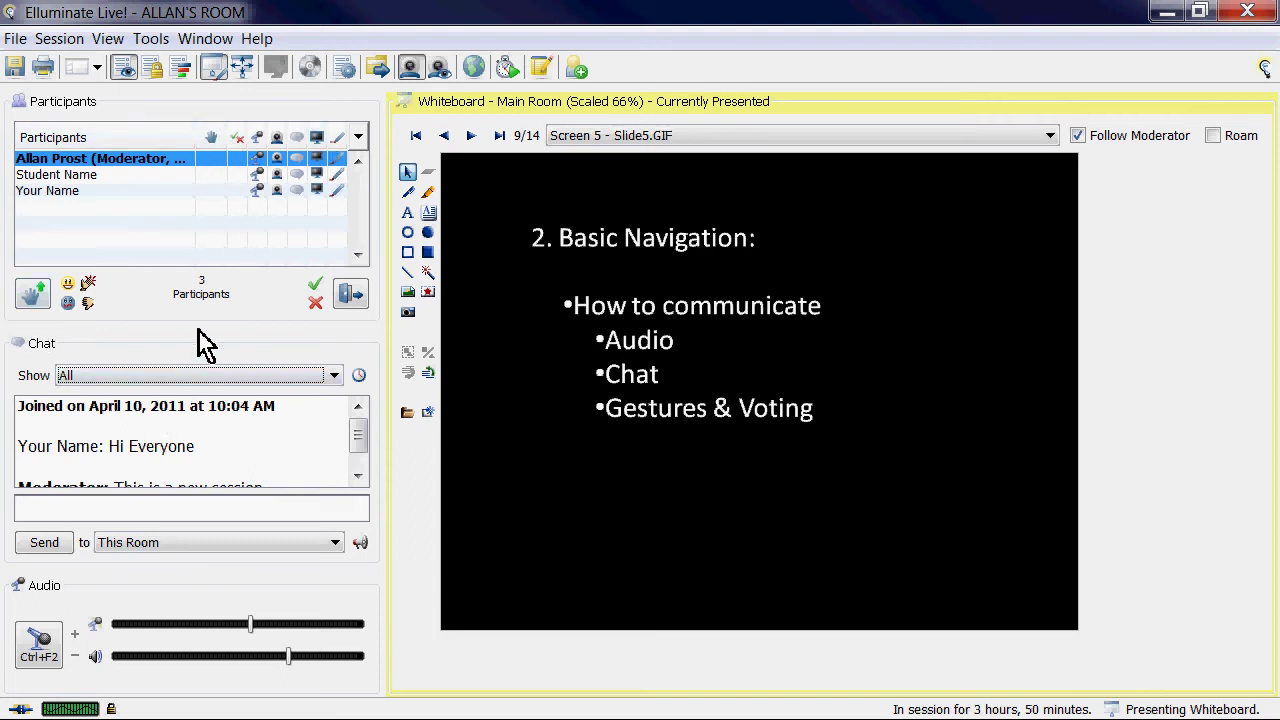
pyautogui.click(318, 300)
pyautogui.click(318, 302)
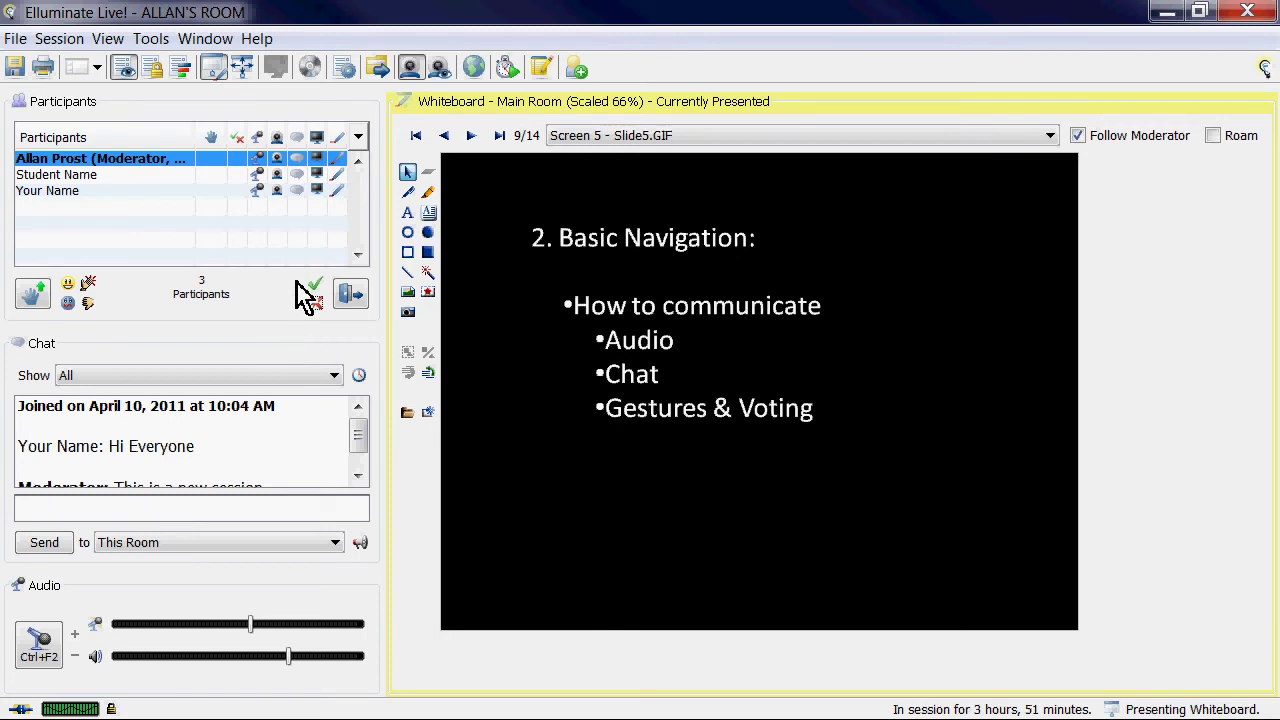
pyautogui.click(316, 285)
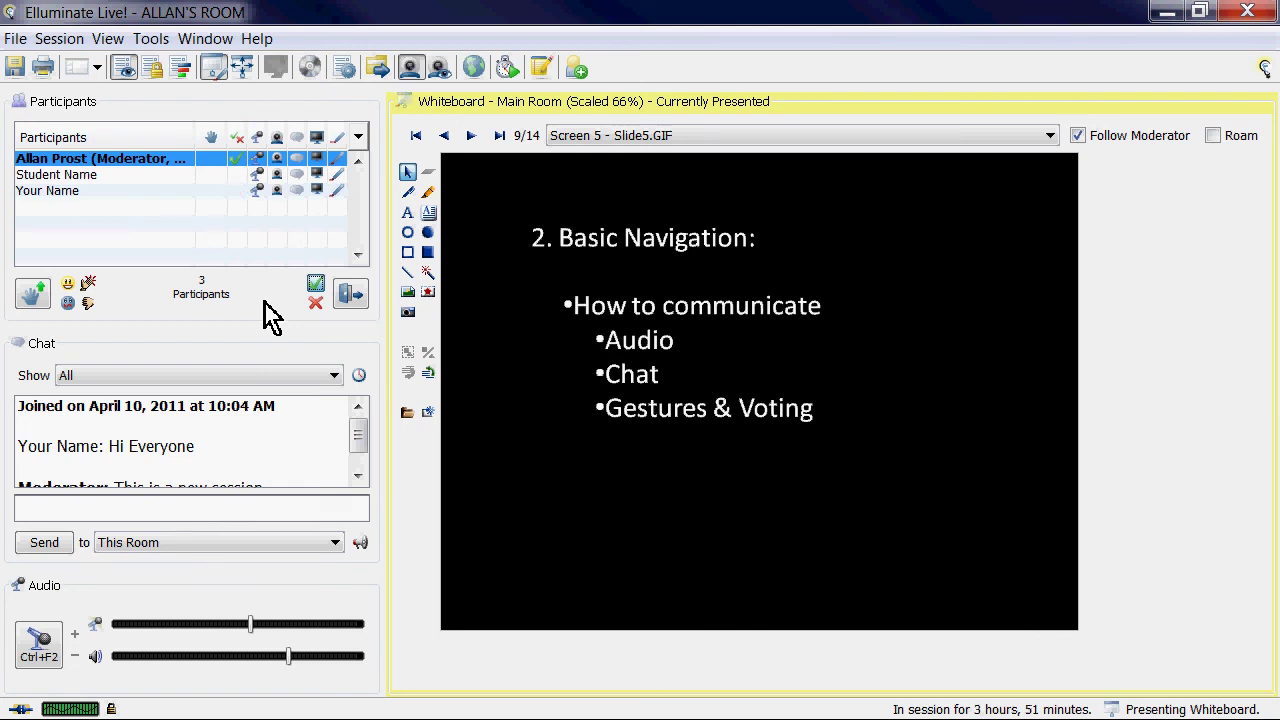
pyautogui.click(313, 284)
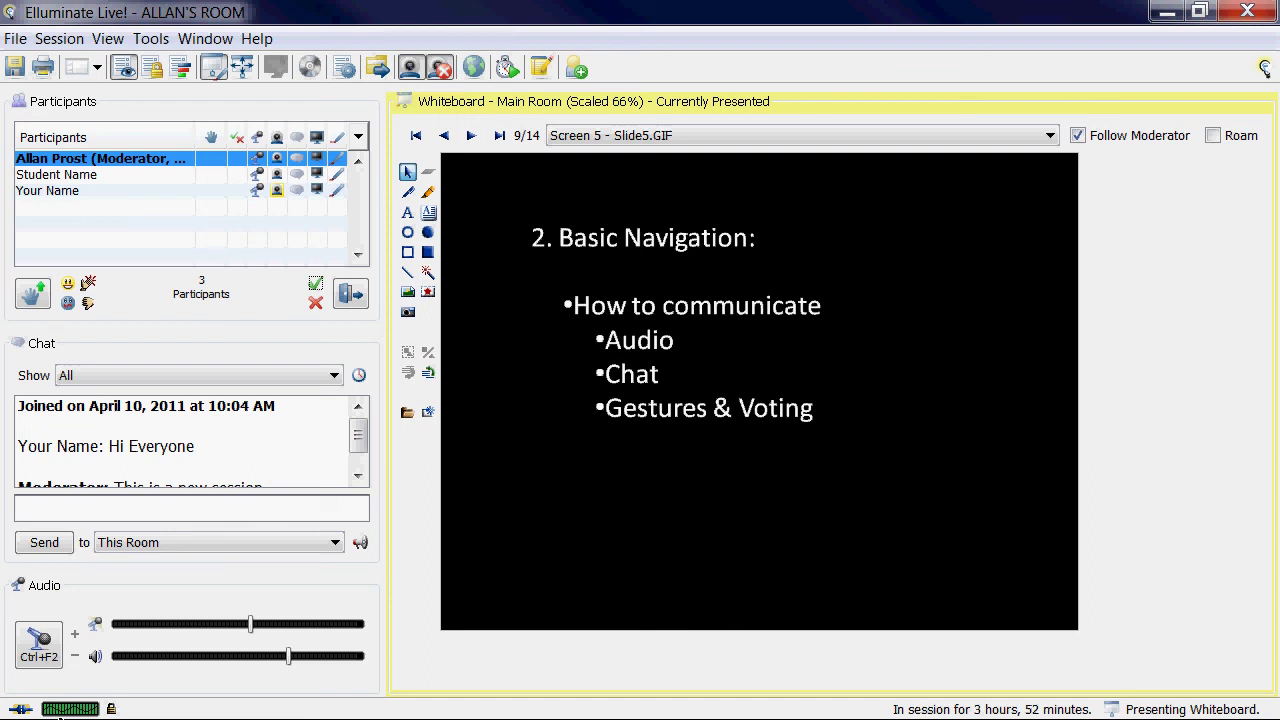
# Turn on the webcam from the main toolbar so a live video window appears.
pyautogui.click(440, 68)
pyautogui.click(448, 80)
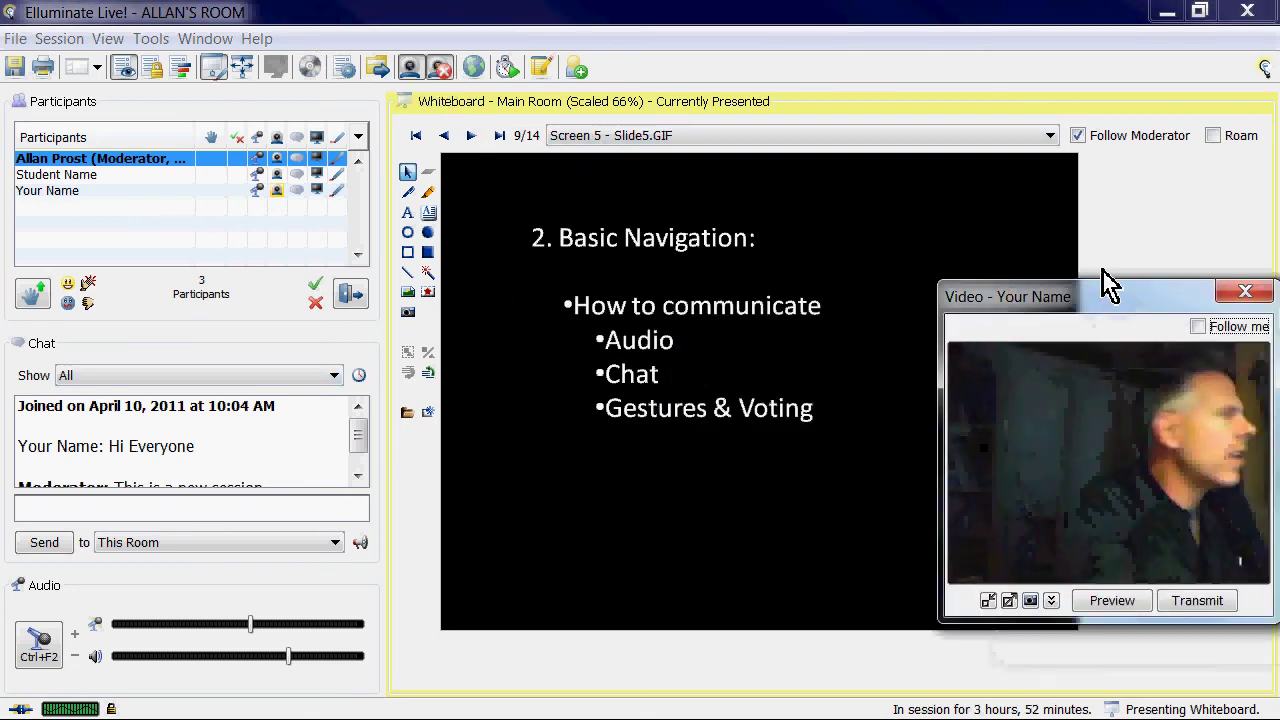
pyautogui.moveTo(1102, 275); pyautogui.dragTo(668, 140)
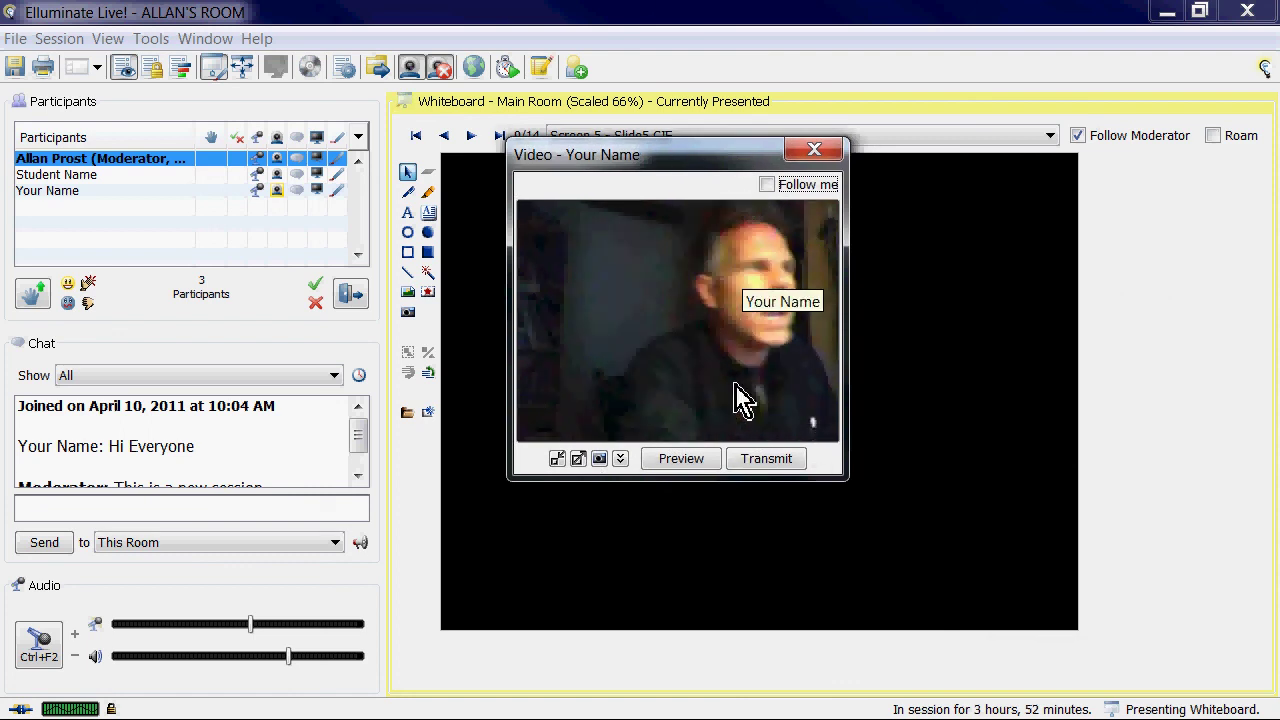
pyautogui.click(441, 68)
pyautogui.click(441, 68)
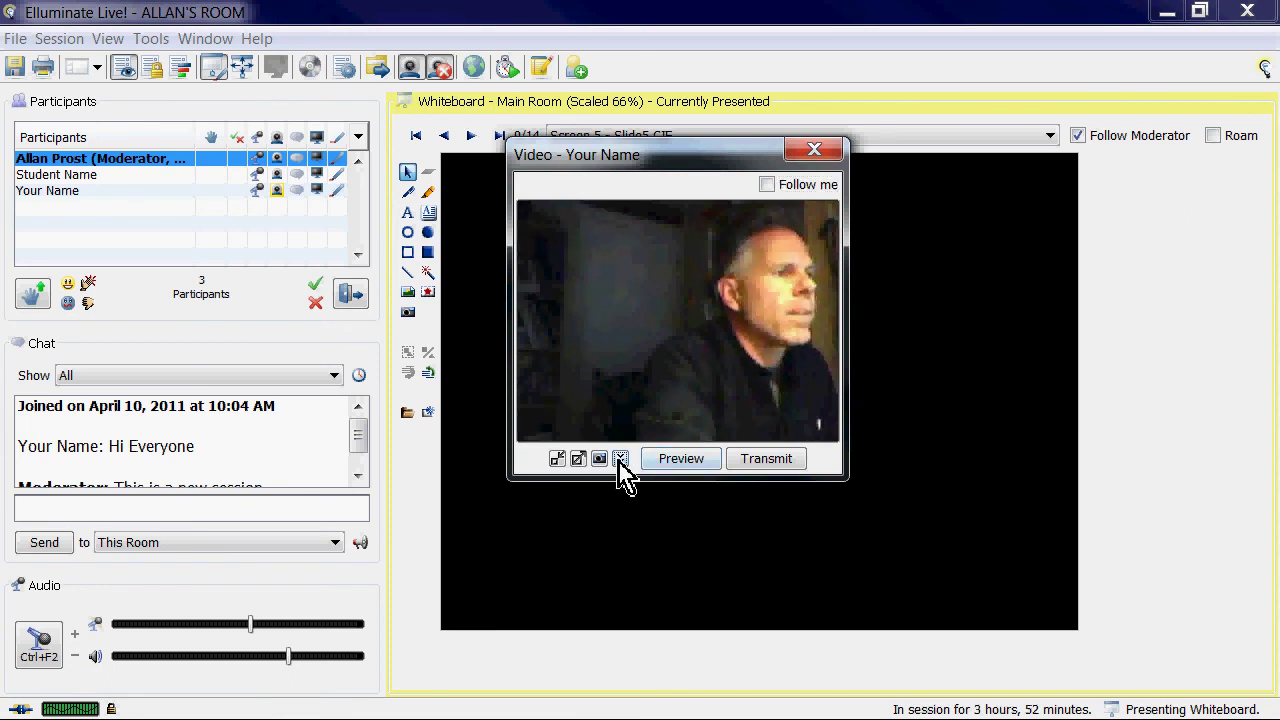
pyautogui.click(620, 459)
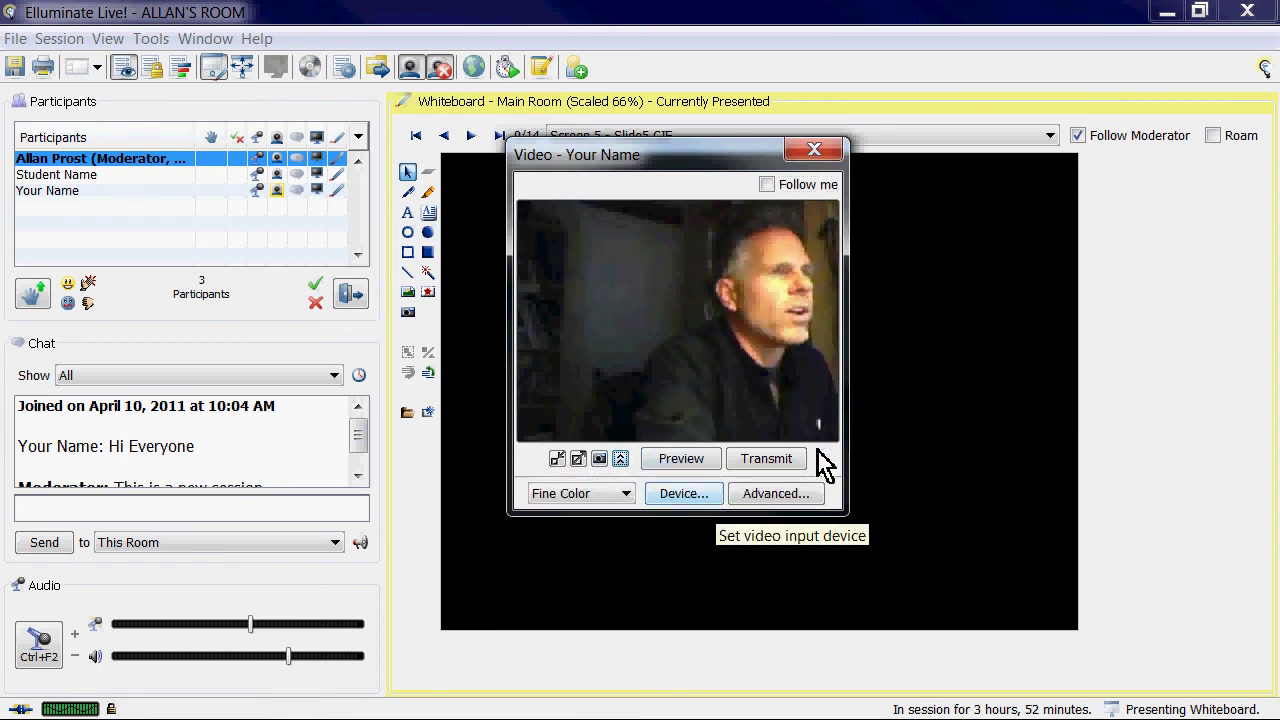
pyautogui.click(814, 150)
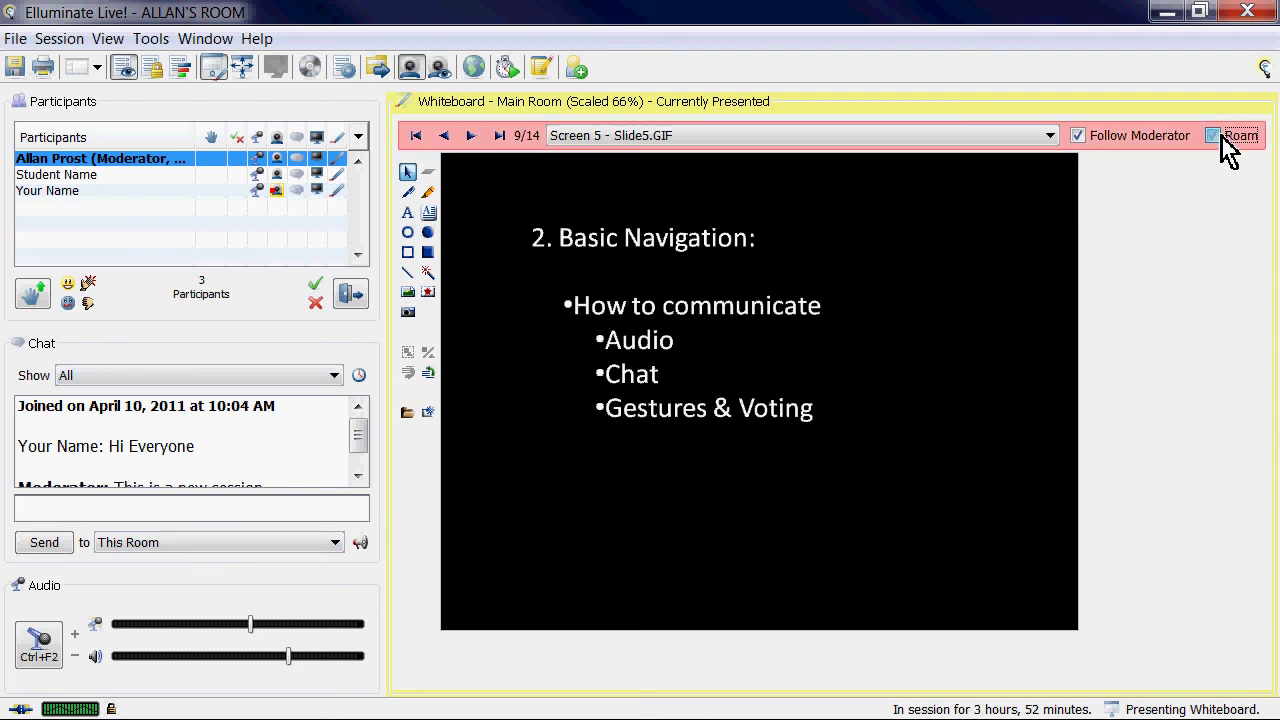
# Activate the whiteboard Pen tool with stroke width 2 on slide 9/14.
pyautogui.click(1077, 135)
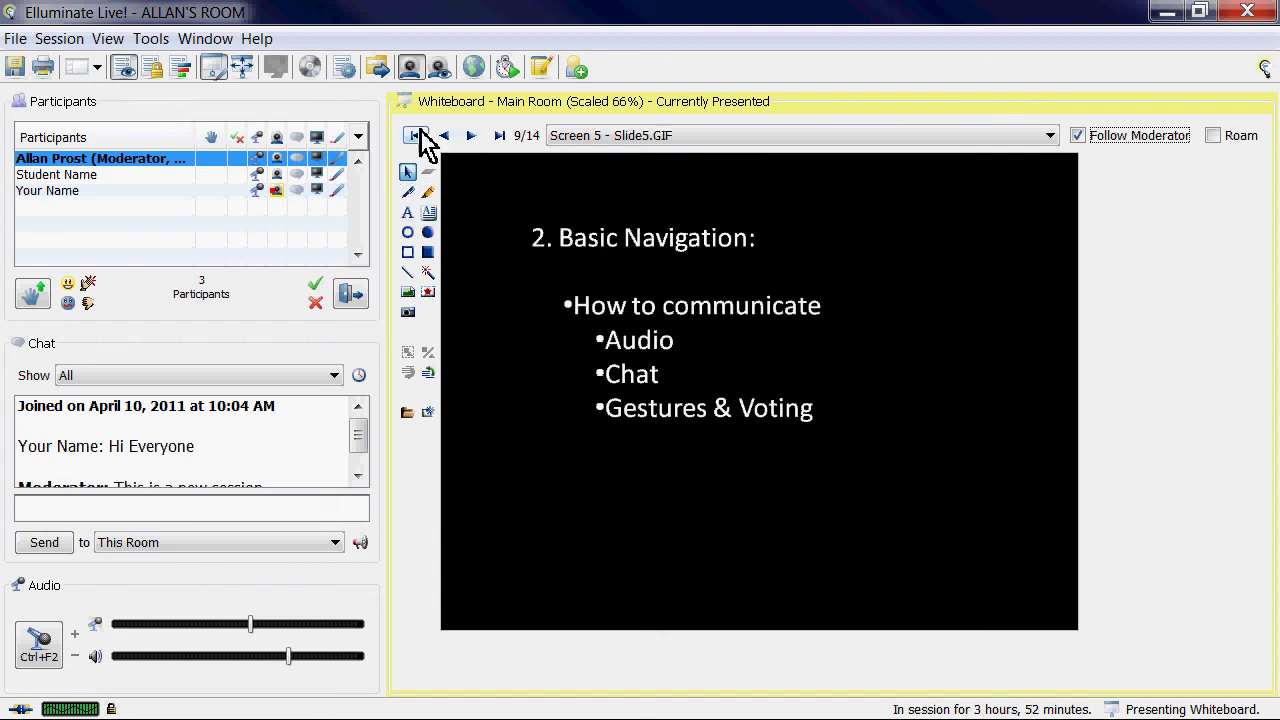
pyautogui.click(408, 191)
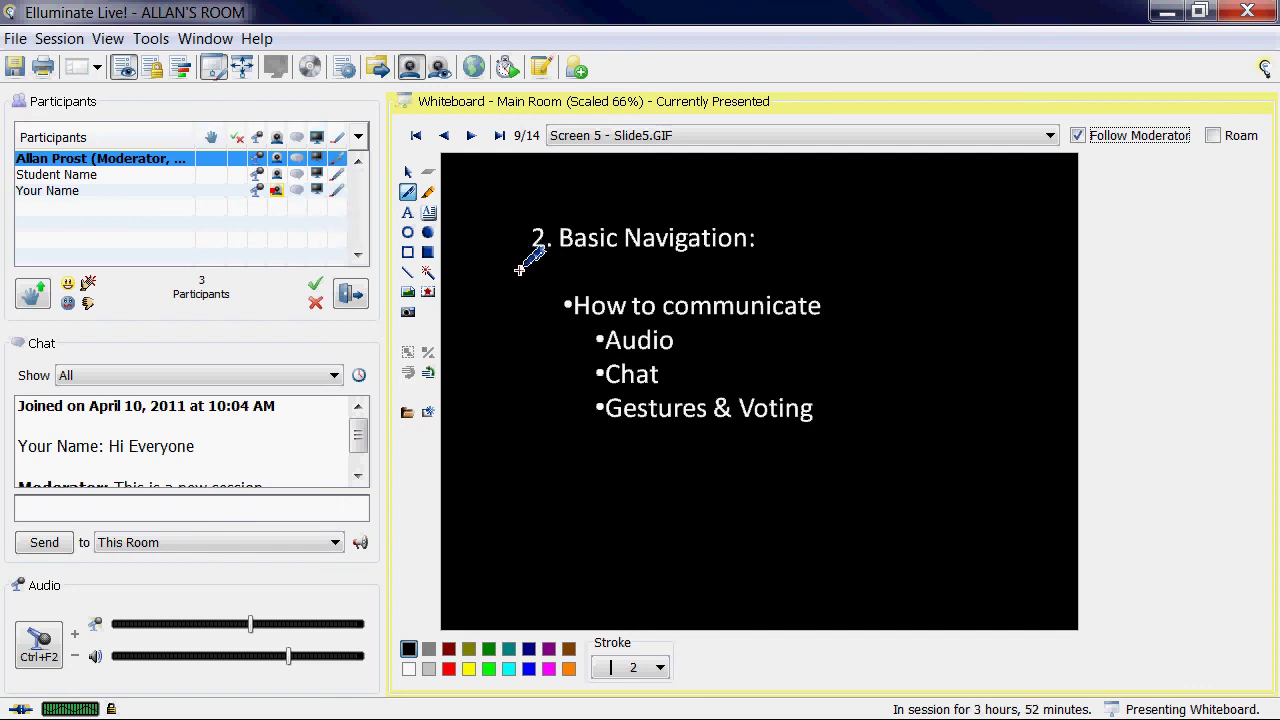
# Choose bright red, underline '2. Basic Navigation:', stroke Audio and Chat, and tick Gestures & Voting.
pyautogui.click(449, 668)
pyautogui.moveTo(510, 263); pyautogui.dragTo(860, 268)
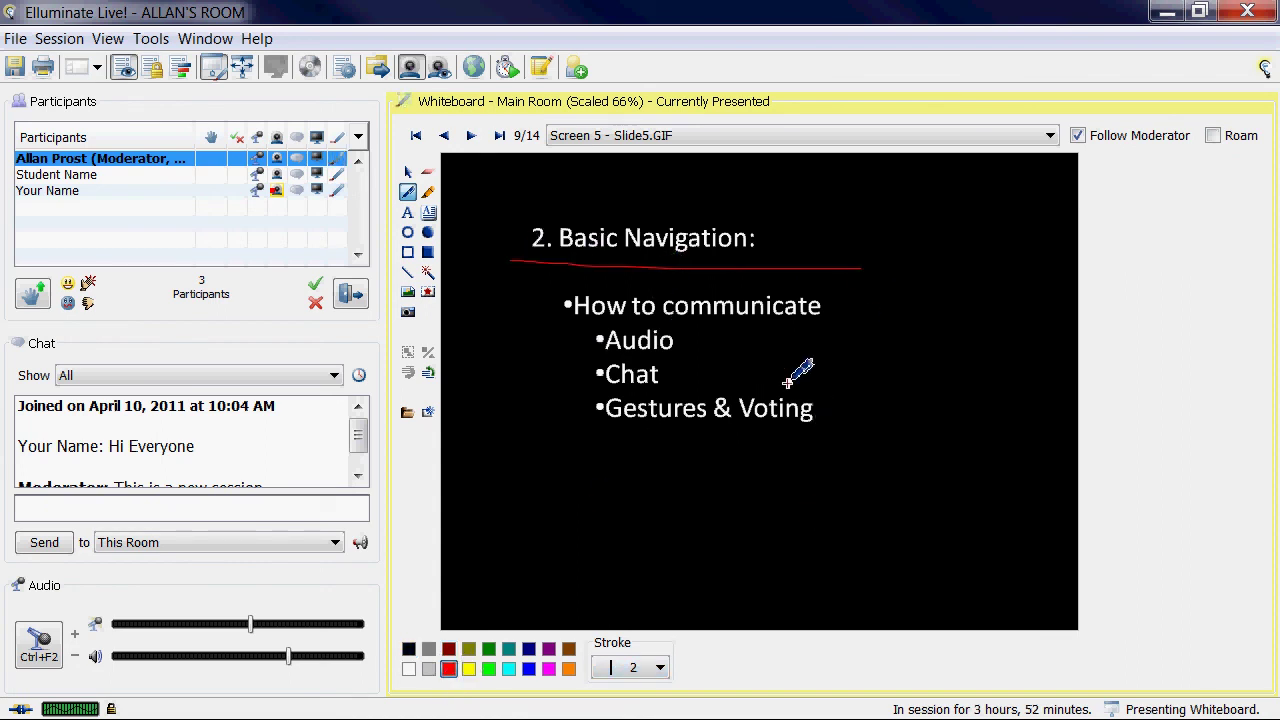
pyautogui.moveTo(689, 343); pyautogui.dragTo(728, 337)
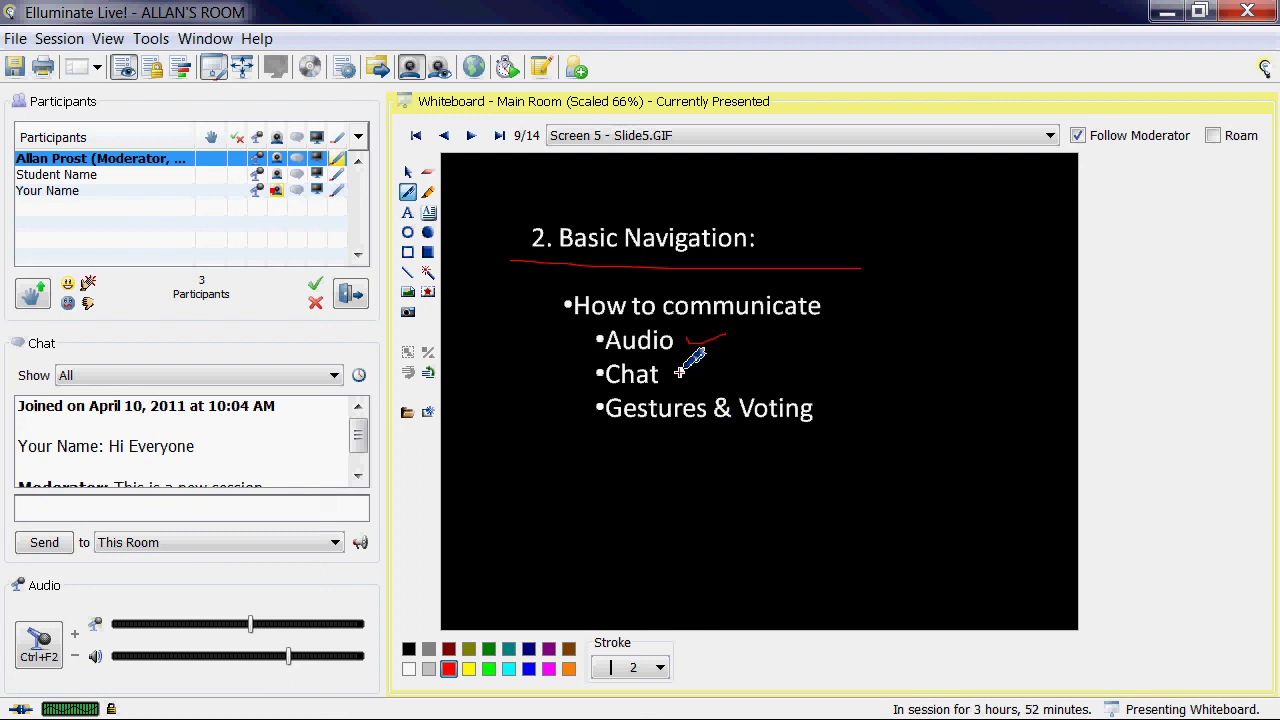
pyautogui.moveTo(677, 377); pyautogui.dragTo(744, 358)
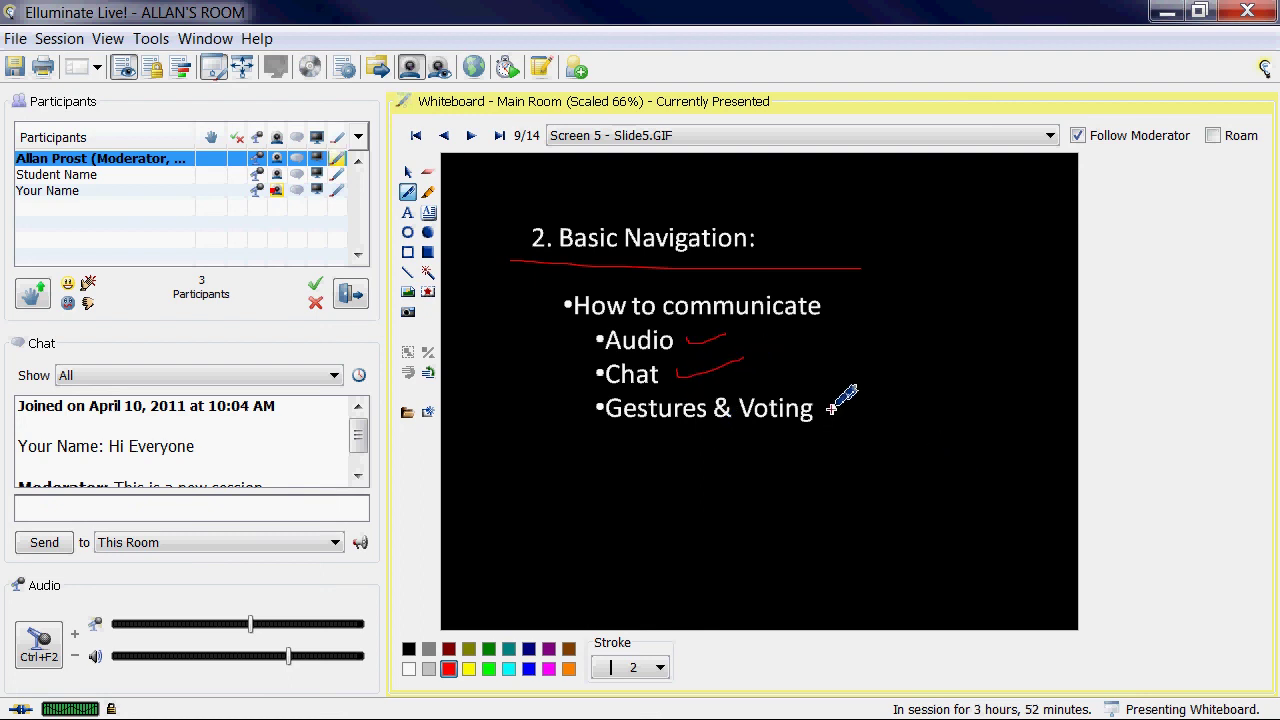
pyautogui.moveTo(830, 408); pyautogui.dragTo(938, 354)
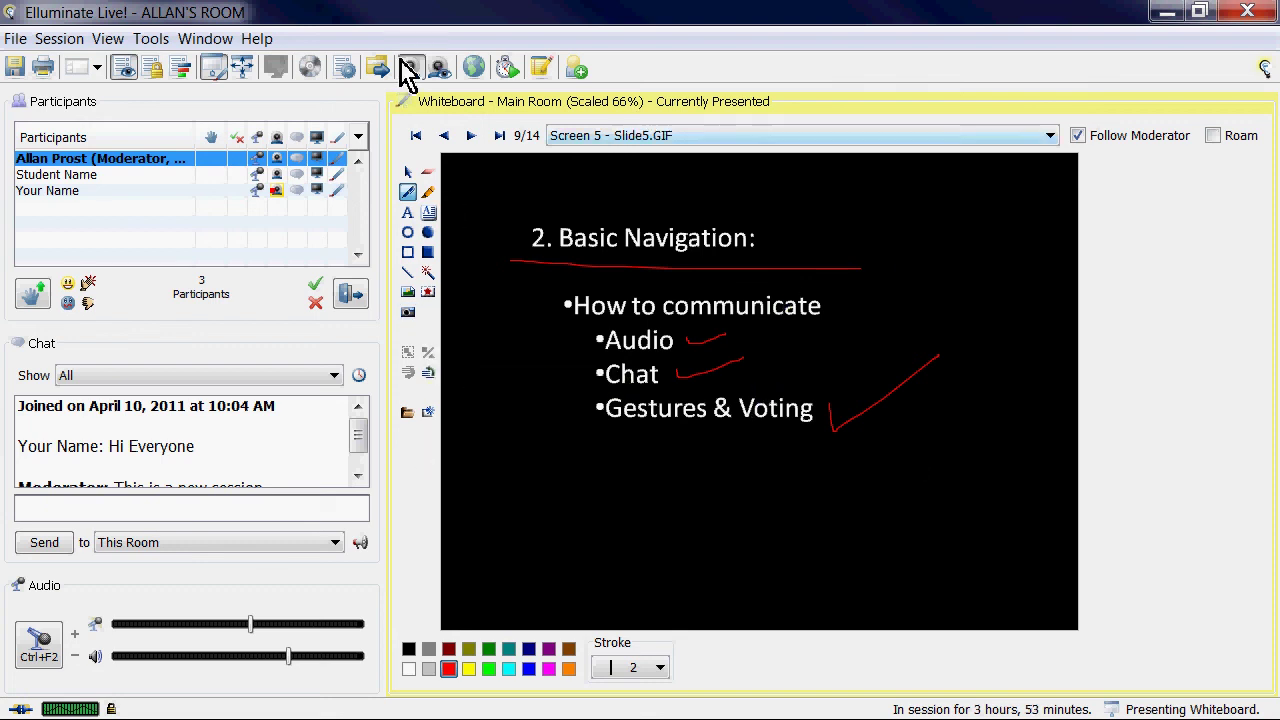
# Restore the normal layout, erase All Objects from the slide, and advance to slide 10/14.
pyautogui.click(241, 70)
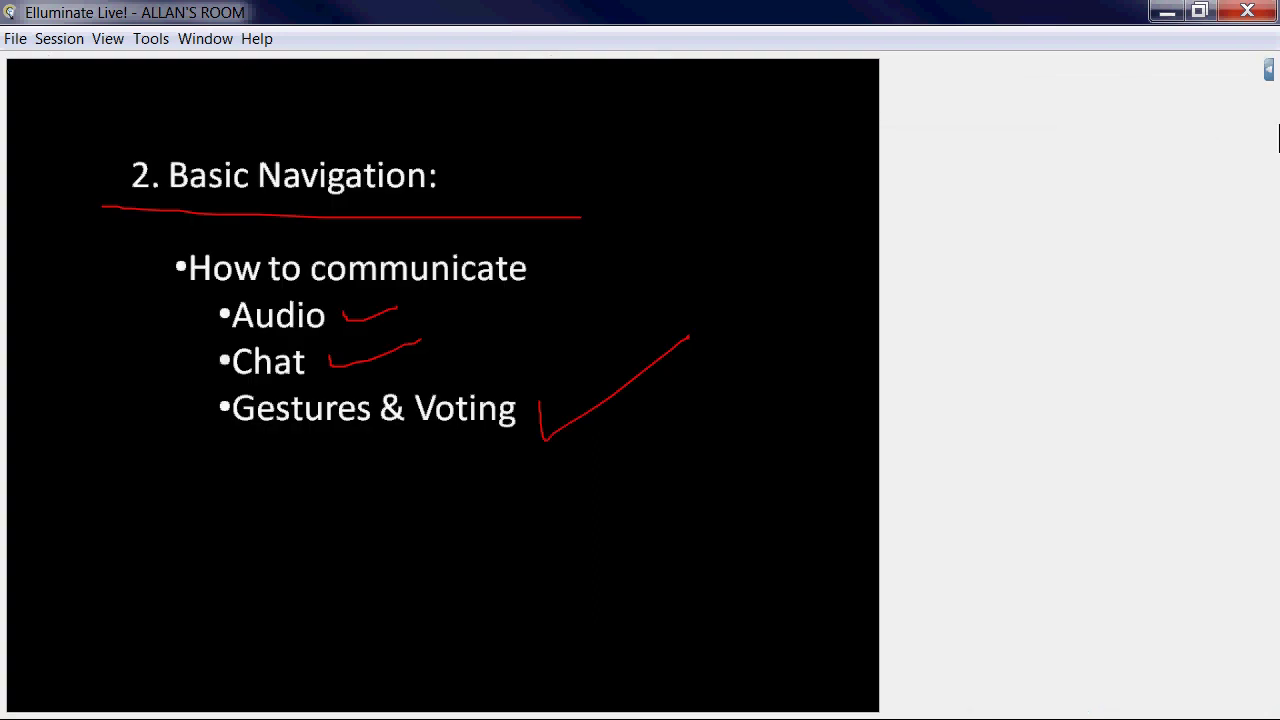
pyautogui.click(1248, 76)
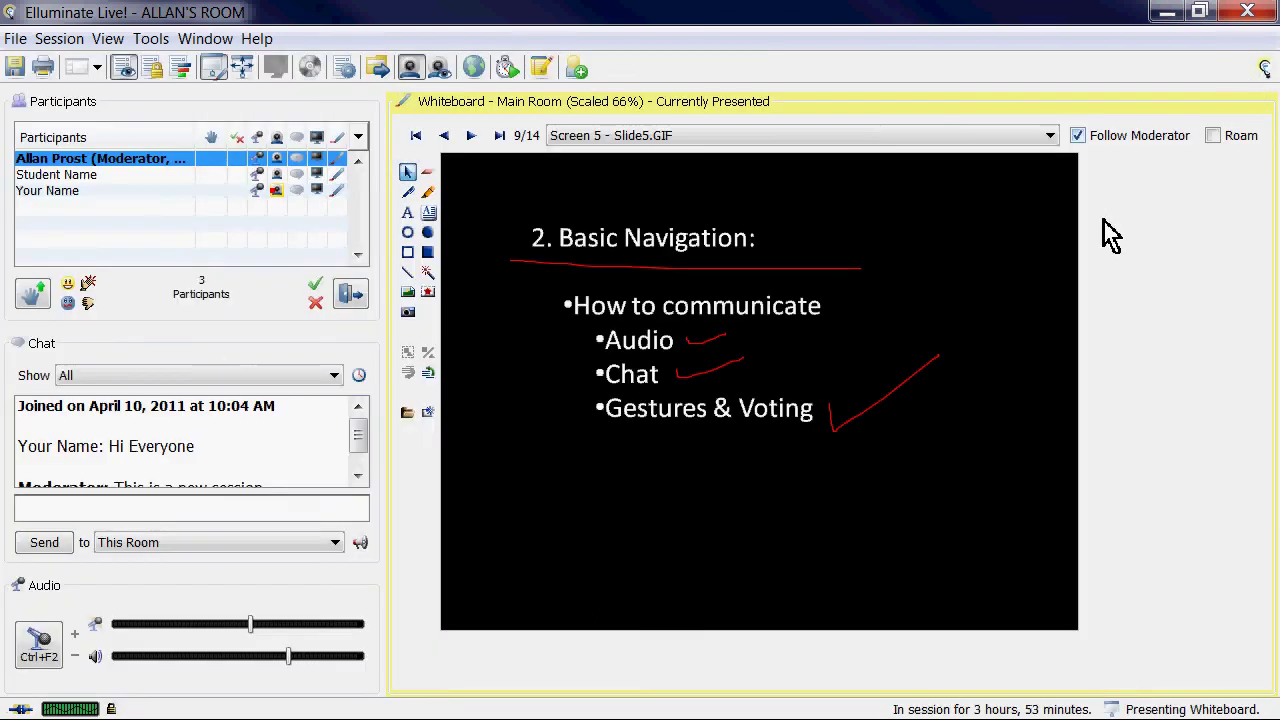
pyautogui.click(428, 173)
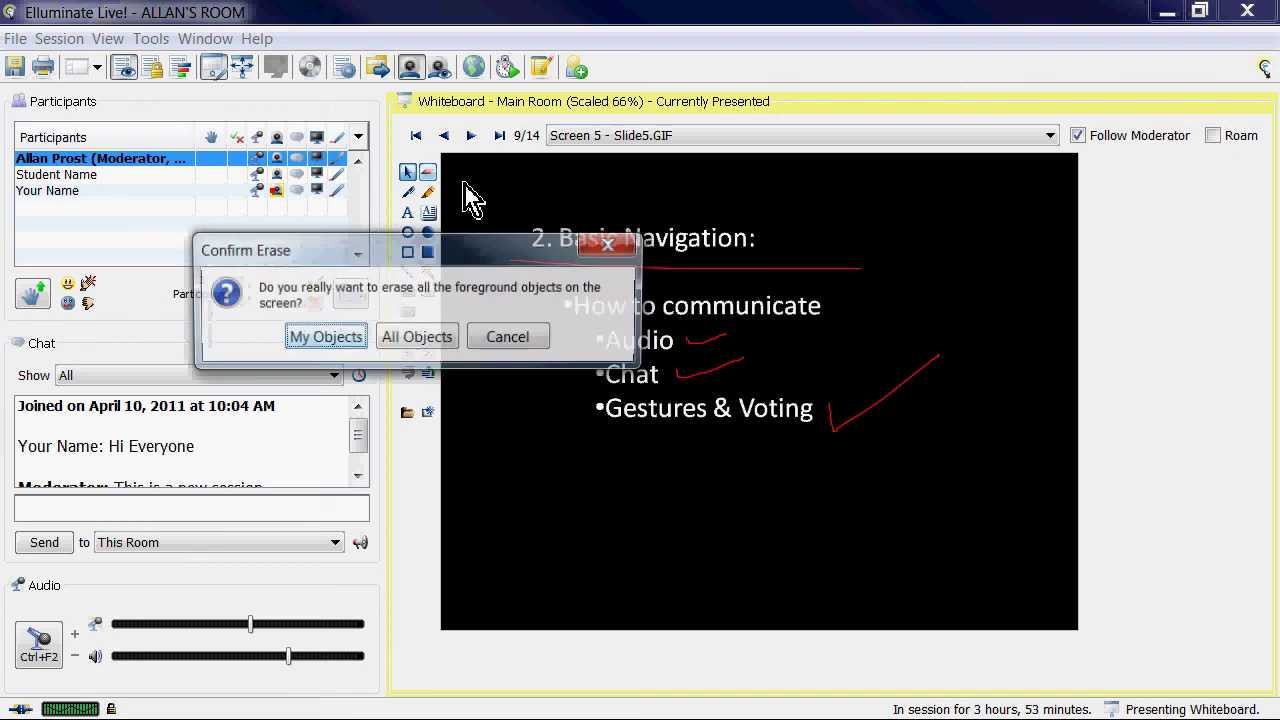
pyautogui.click(410, 345)
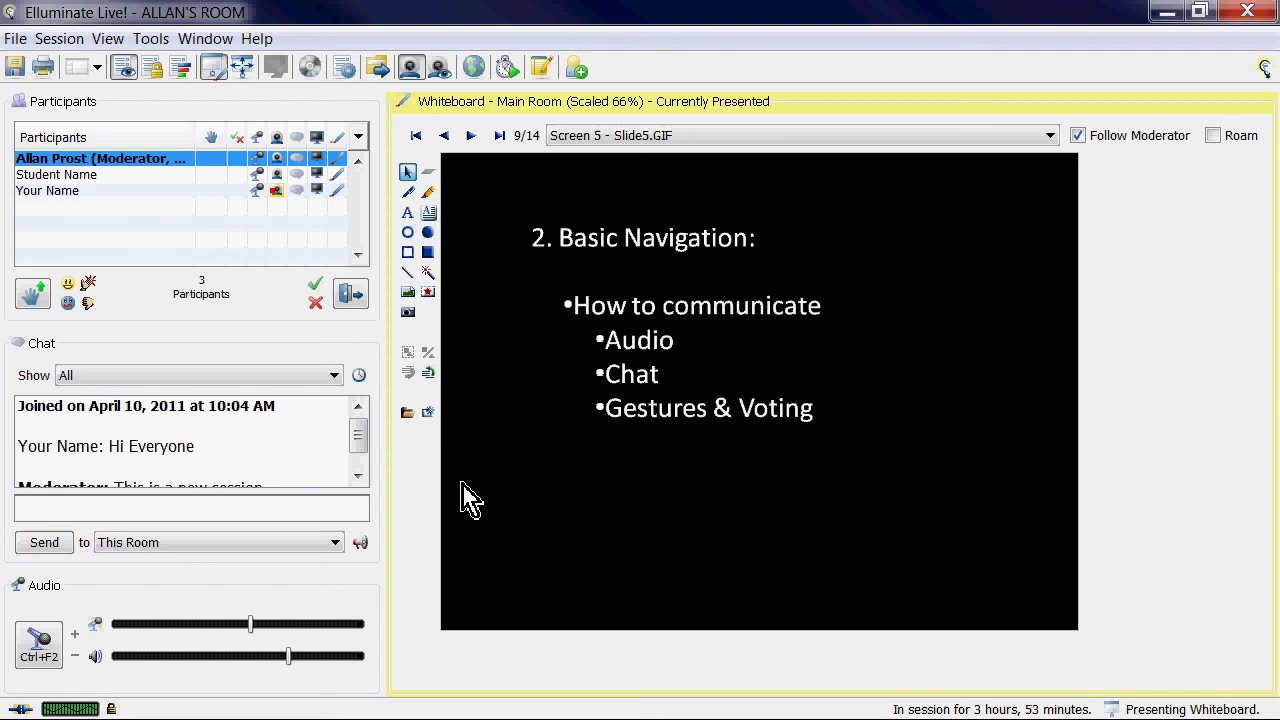
pyautogui.click(470, 136)
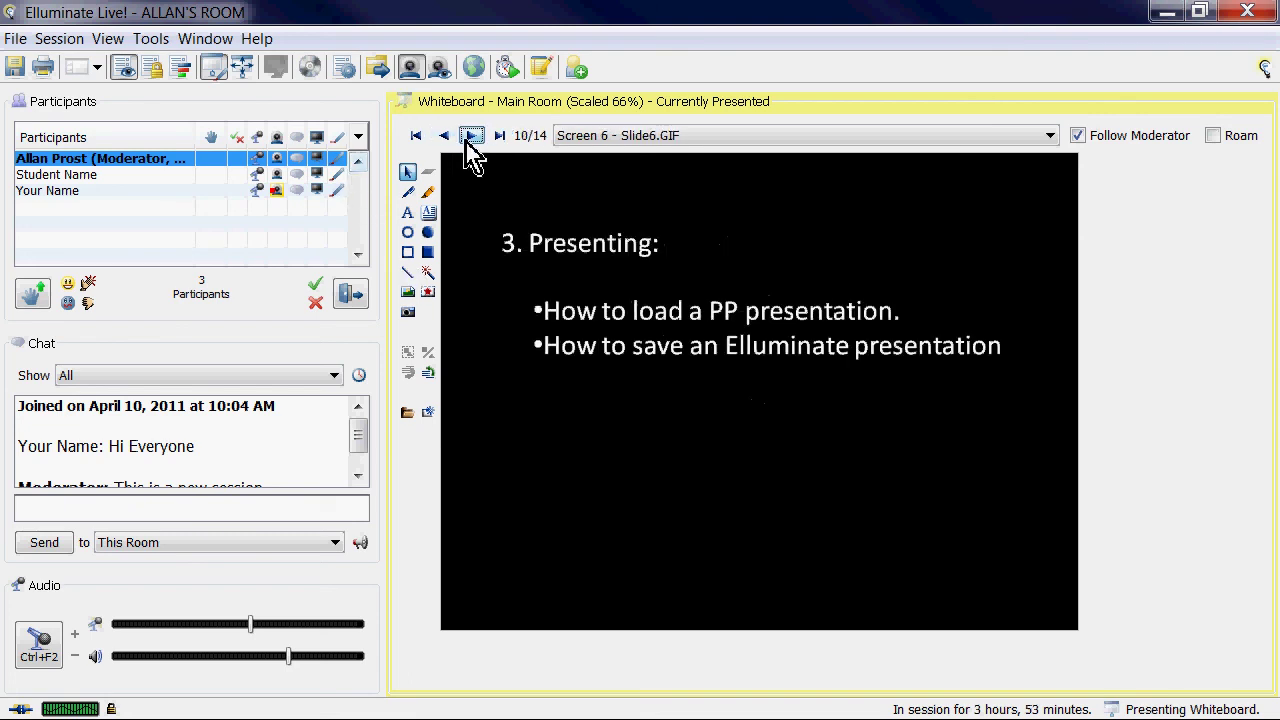